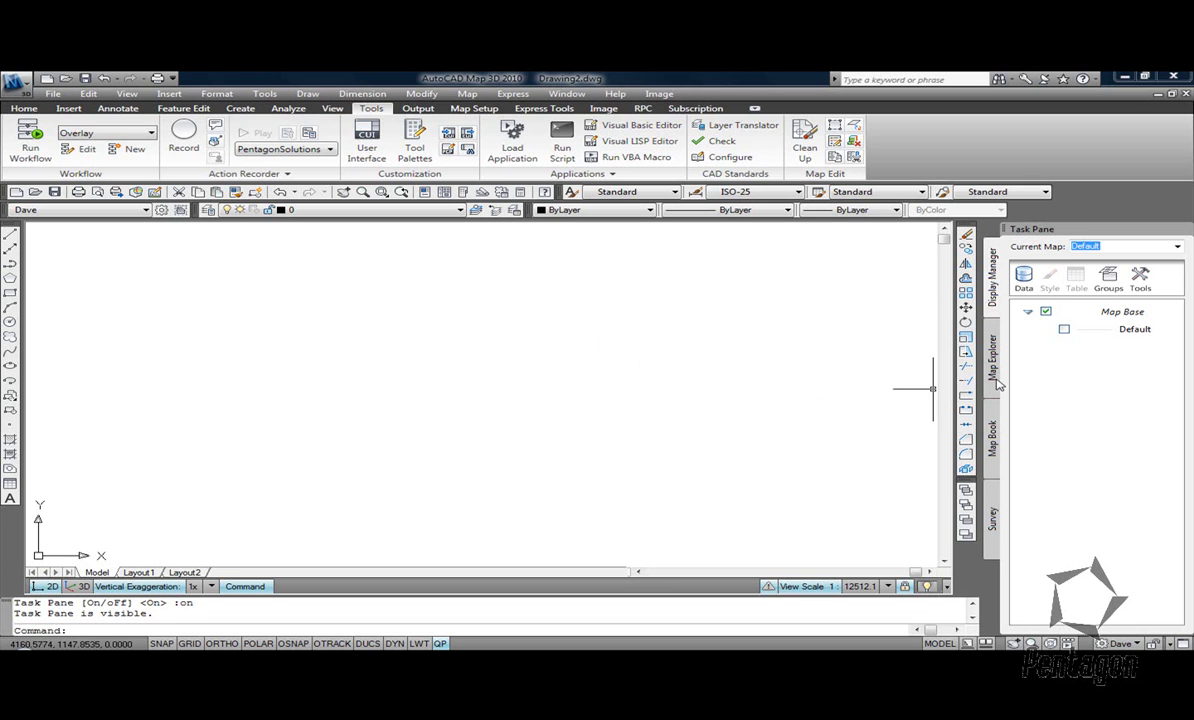
# Dock the Task Pane on the right side of the drawing window.
pyautogui.moveTo(1040, 229); pyautogui.dragTo(1100, 257)
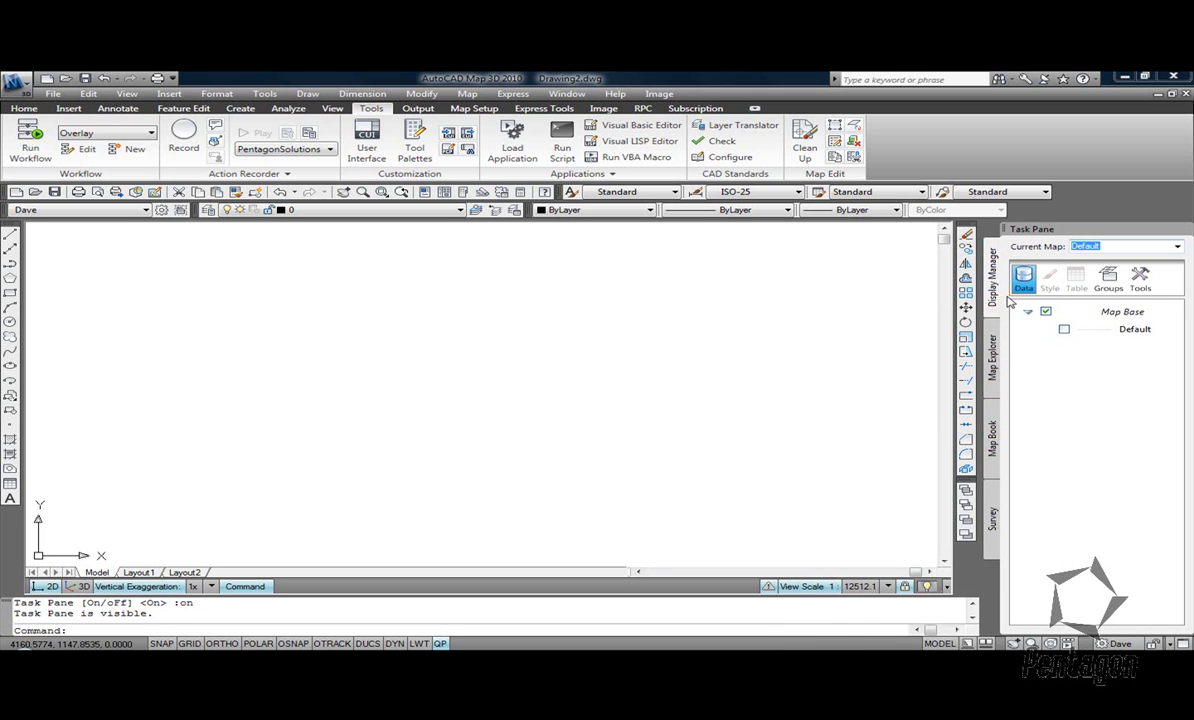
# Switch to Map Explorer and begin attaching drawings to the Drawings node from drive C:.
pyautogui.click(993, 356)
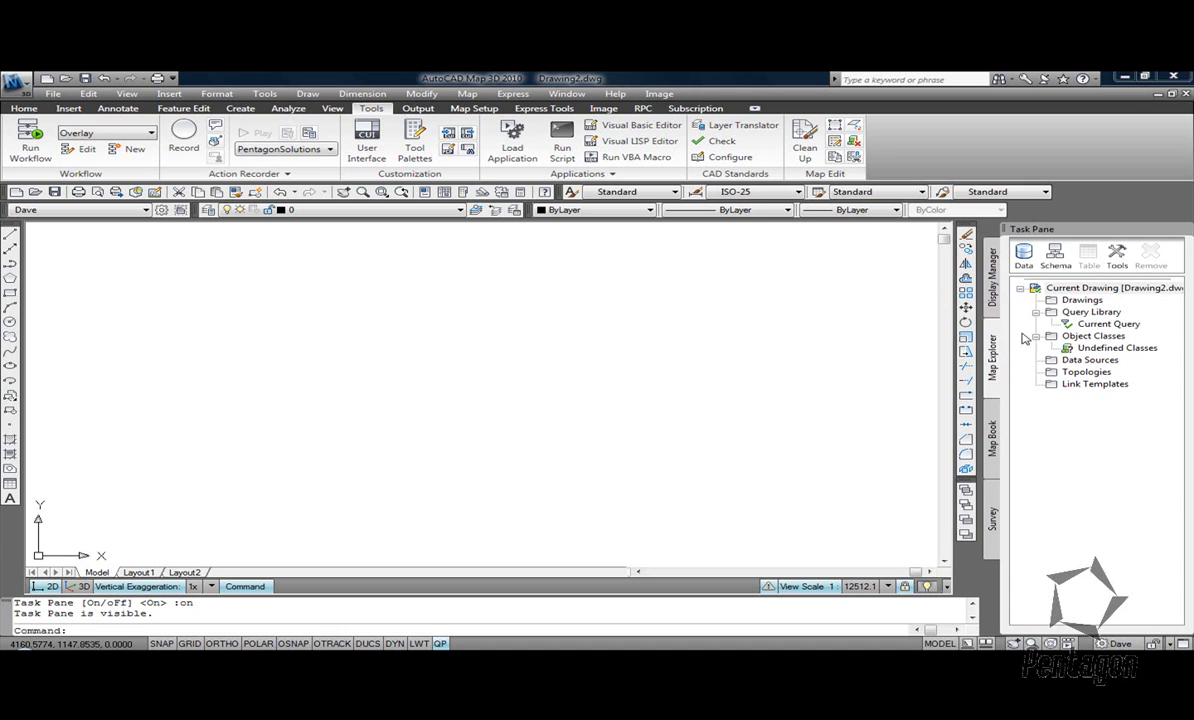
pyautogui.rightClick(1082, 301)
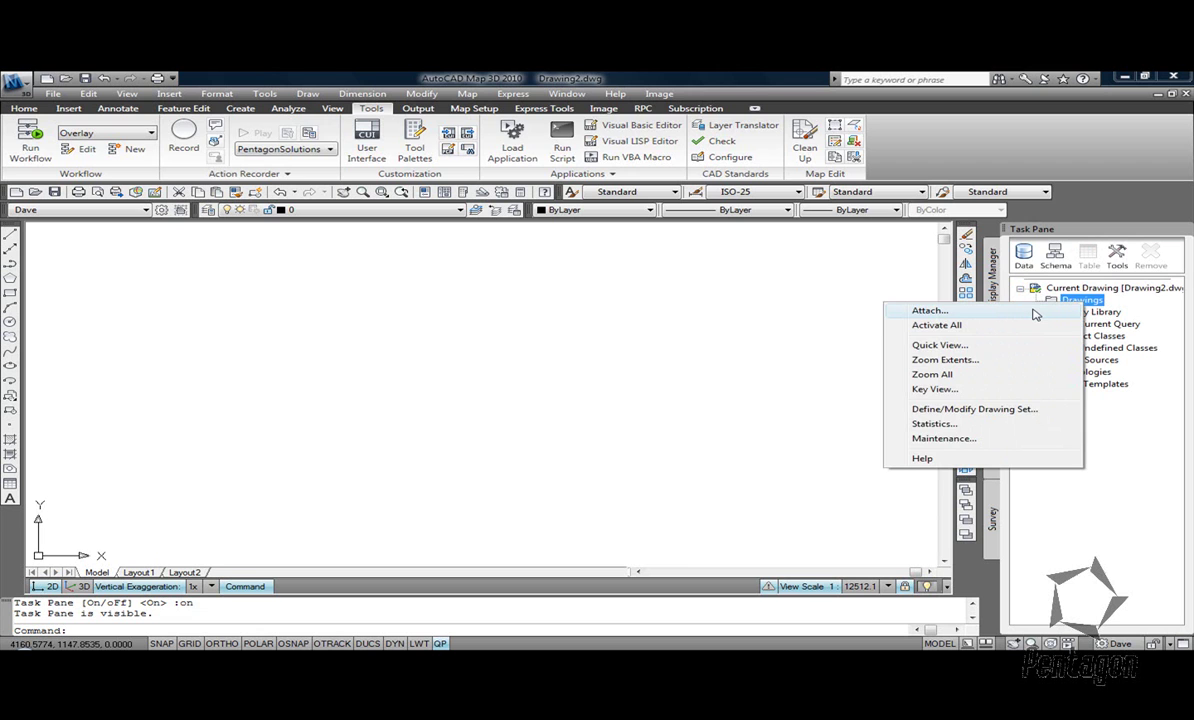
pyautogui.click(1035, 314)
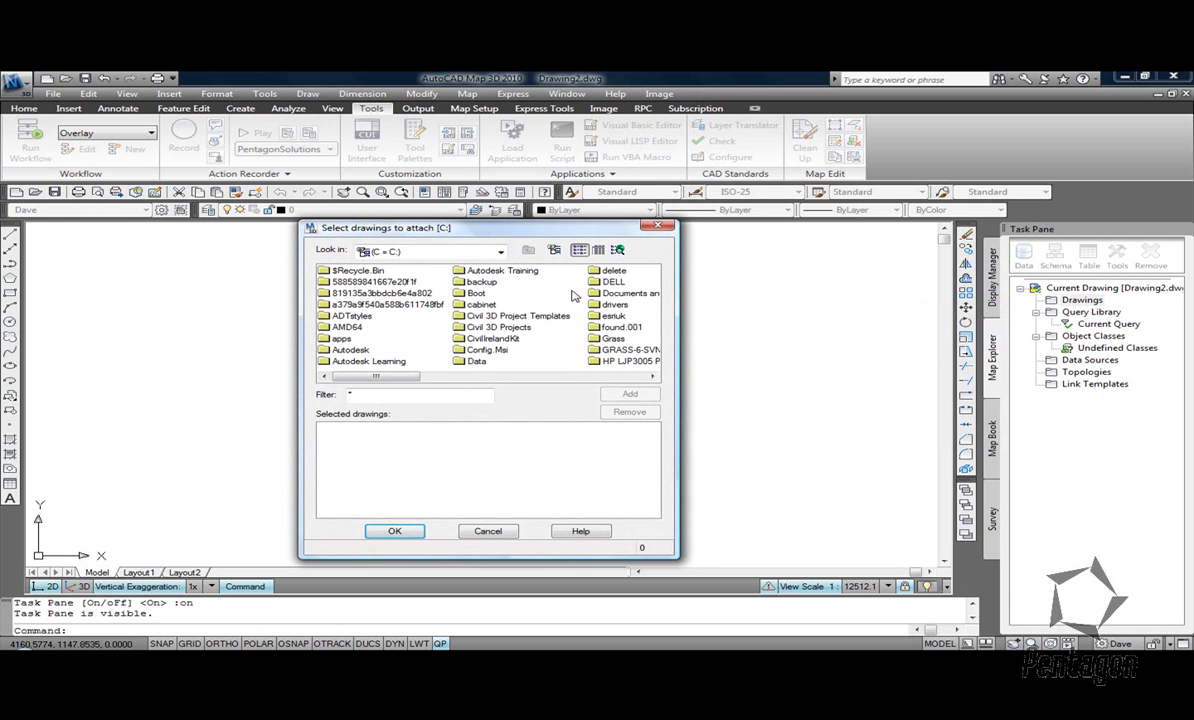
pyautogui.click(500, 253)
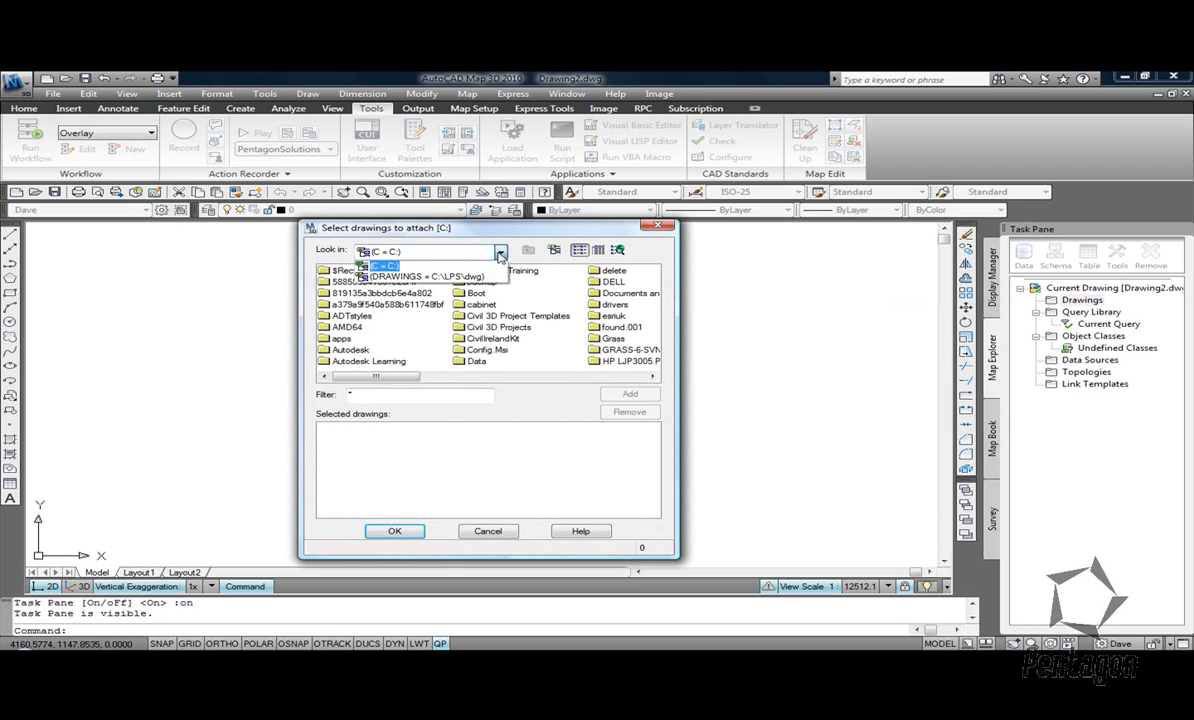
pyautogui.click(370, 252)
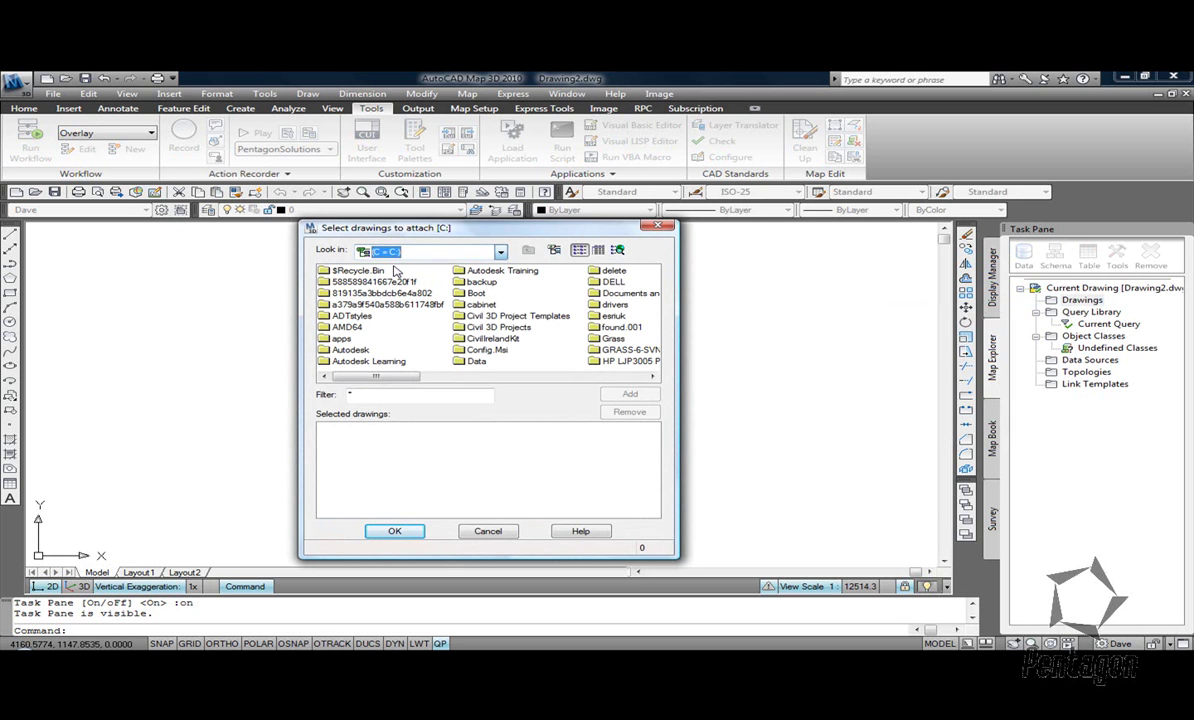
# Create a drive alias named Mapdata whose path is C:\Pentagon\Largescale\.
pyautogui.click(555, 251)
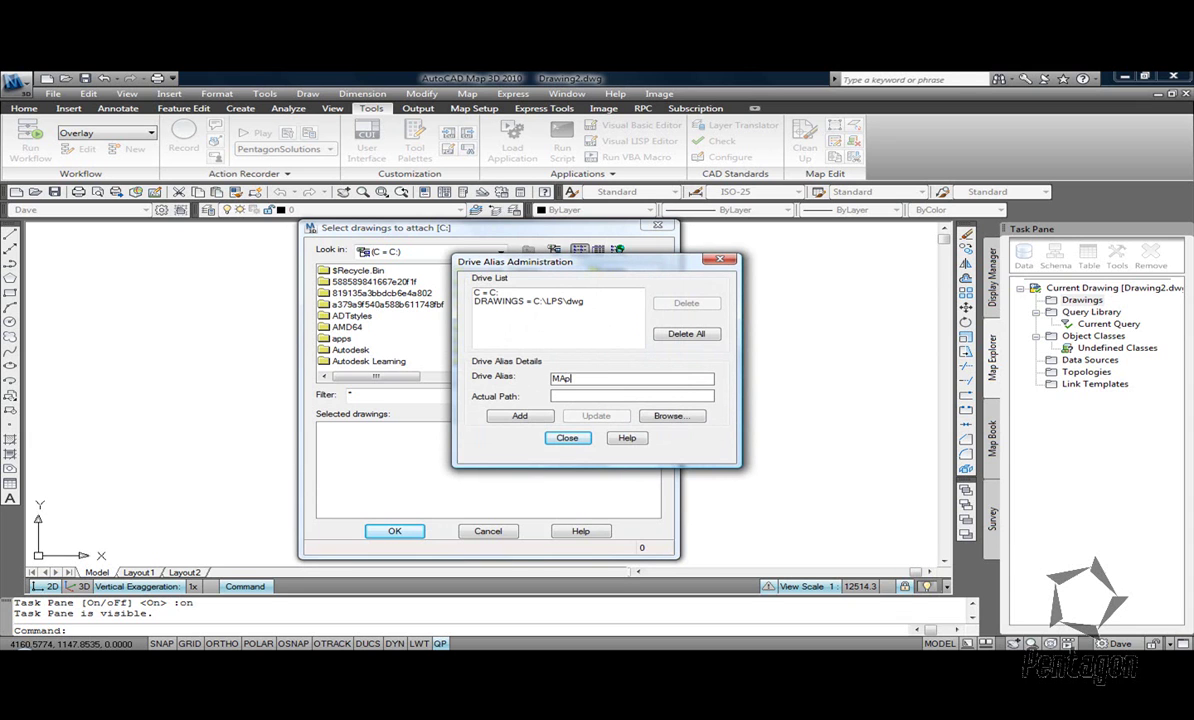
pyautogui.doubleClick(556, 378)
pyautogui.write('Map')
pyautogui.click(668, 415)
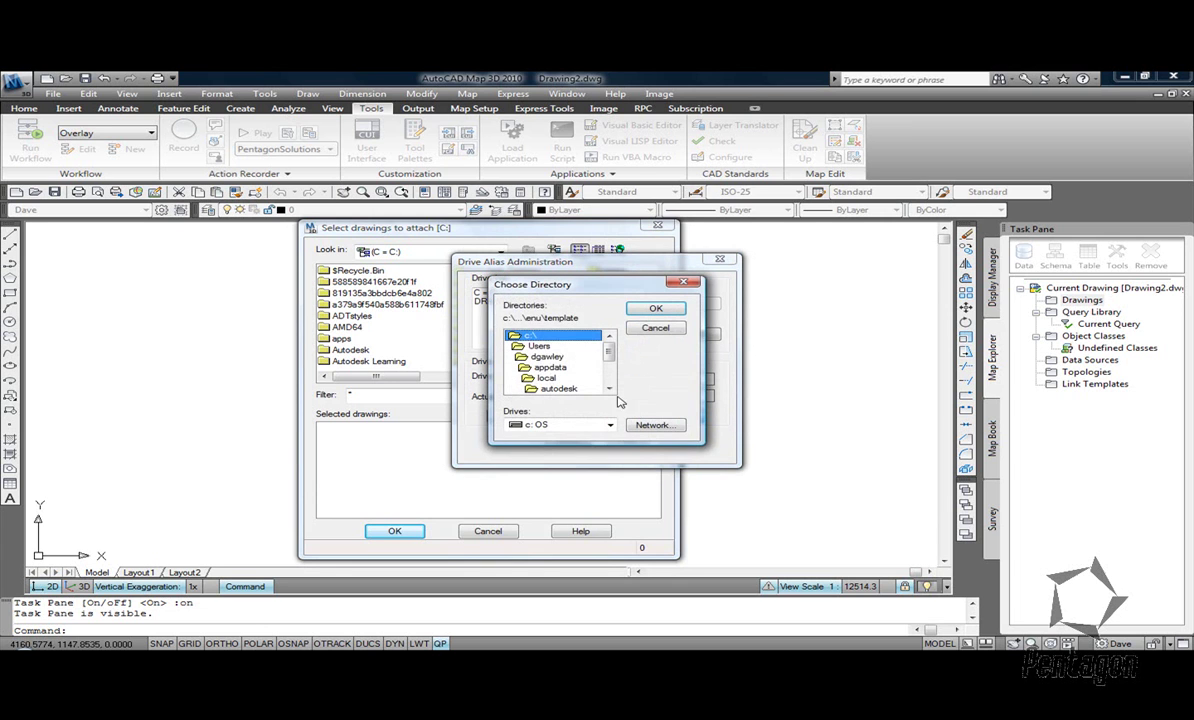
pyautogui.moveTo(610, 346)
pyautogui.mouseDown()
pyautogui.moveTo(614, 379)
pyautogui.moveTo(612, 361)
pyautogui.mouseUp()
pyautogui.doubleClick(570, 356)
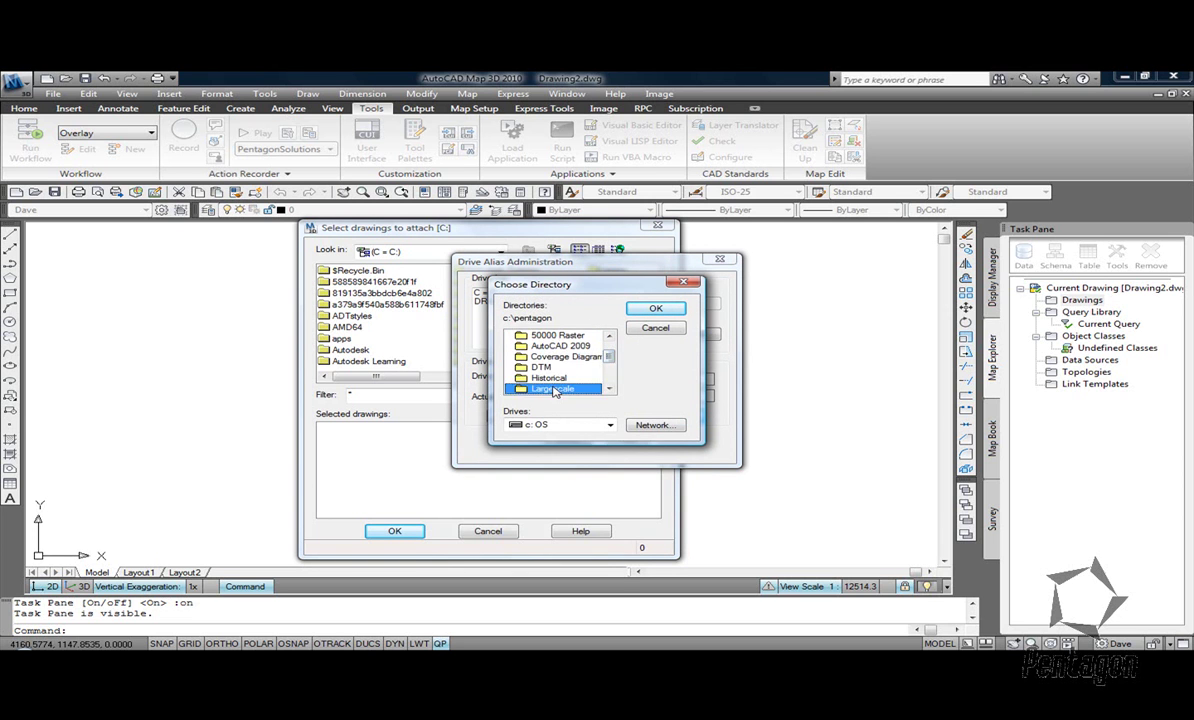
pyautogui.doubleClick(524, 370)
pyautogui.click(655, 308)
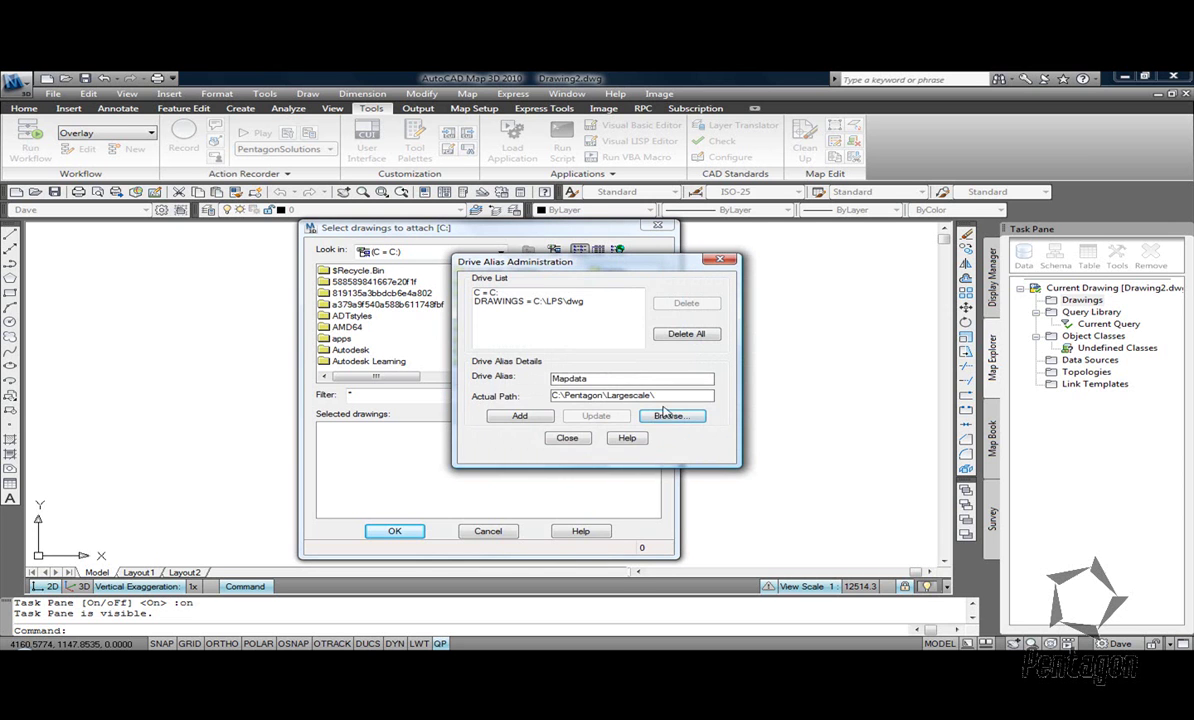
# Register the Mapdata alias and attach all 44 MAPDATA tiles, from 11301NE through the last file.
pyautogui.click(520, 415)
pyautogui.click(570, 438)
pyautogui.click(443, 251)
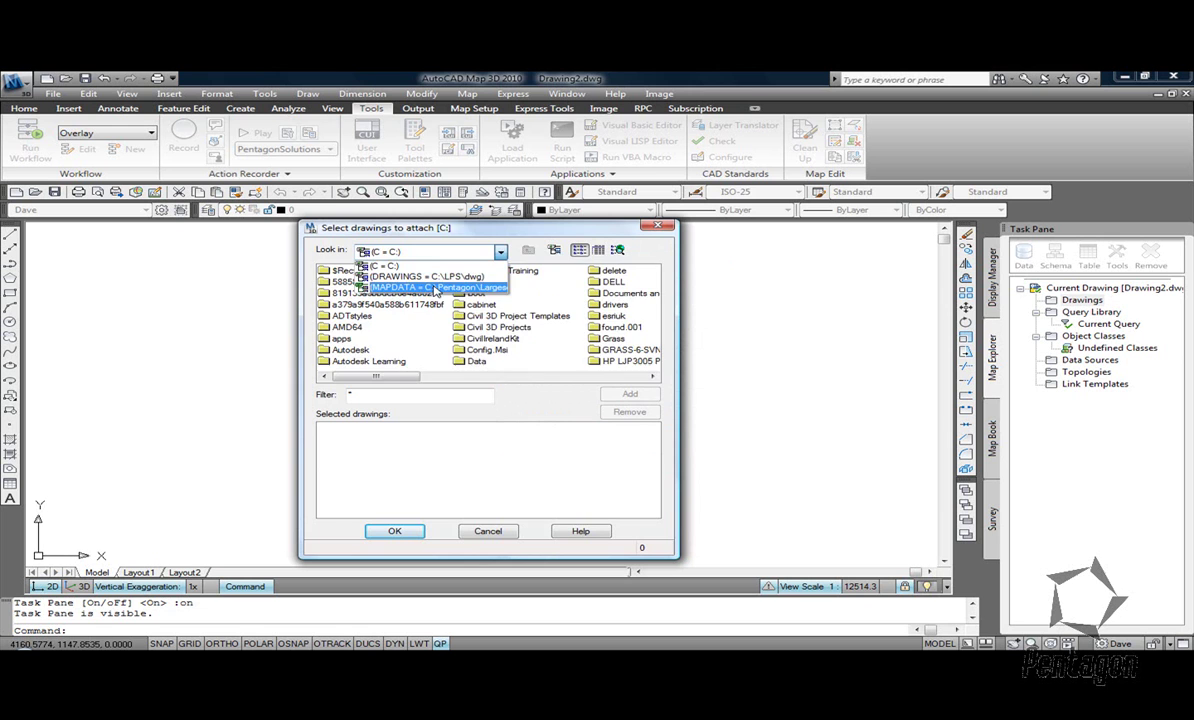
pyautogui.click(437, 288)
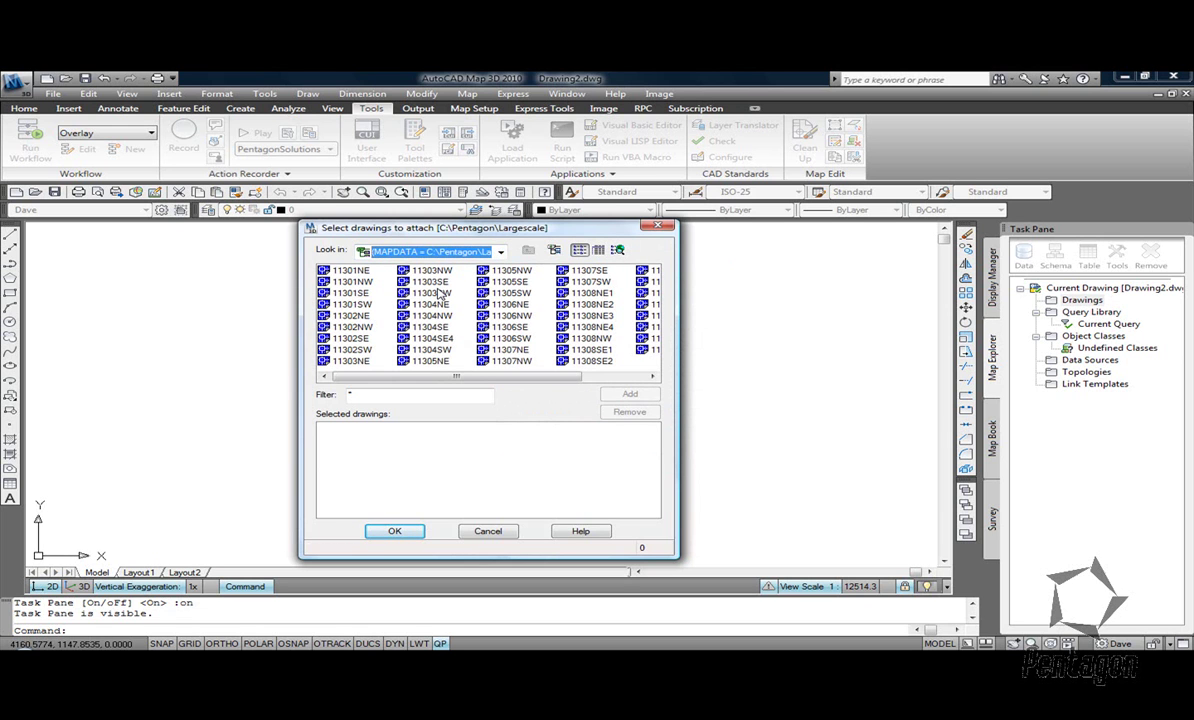
pyautogui.click(345, 271)
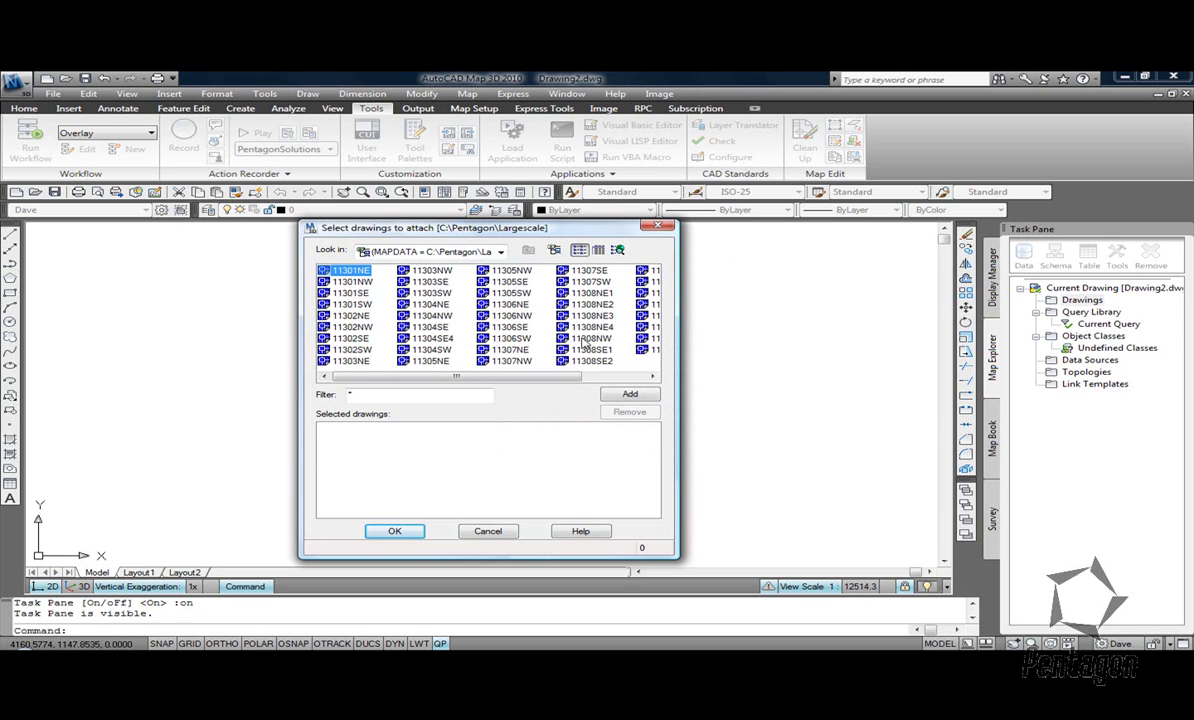
pyautogui.keyDown('shift'); pyautogui.click(648, 350); pyautogui.keyUp('shift')
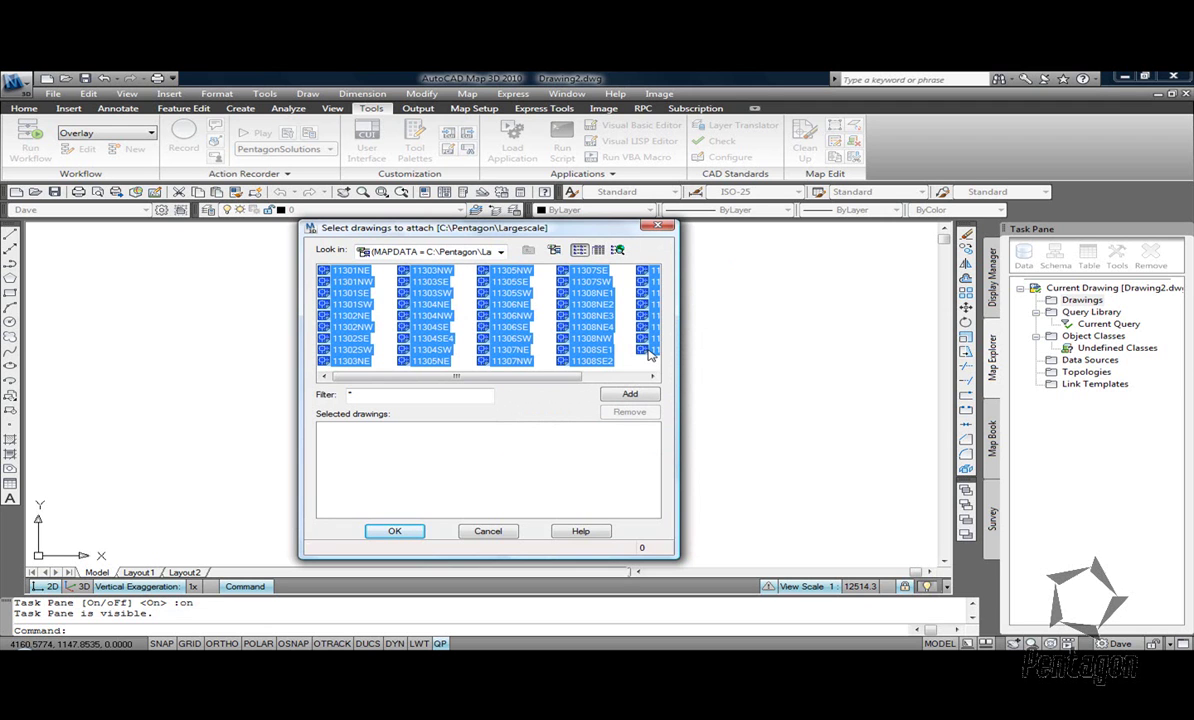
pyautogui.click(615, 393)
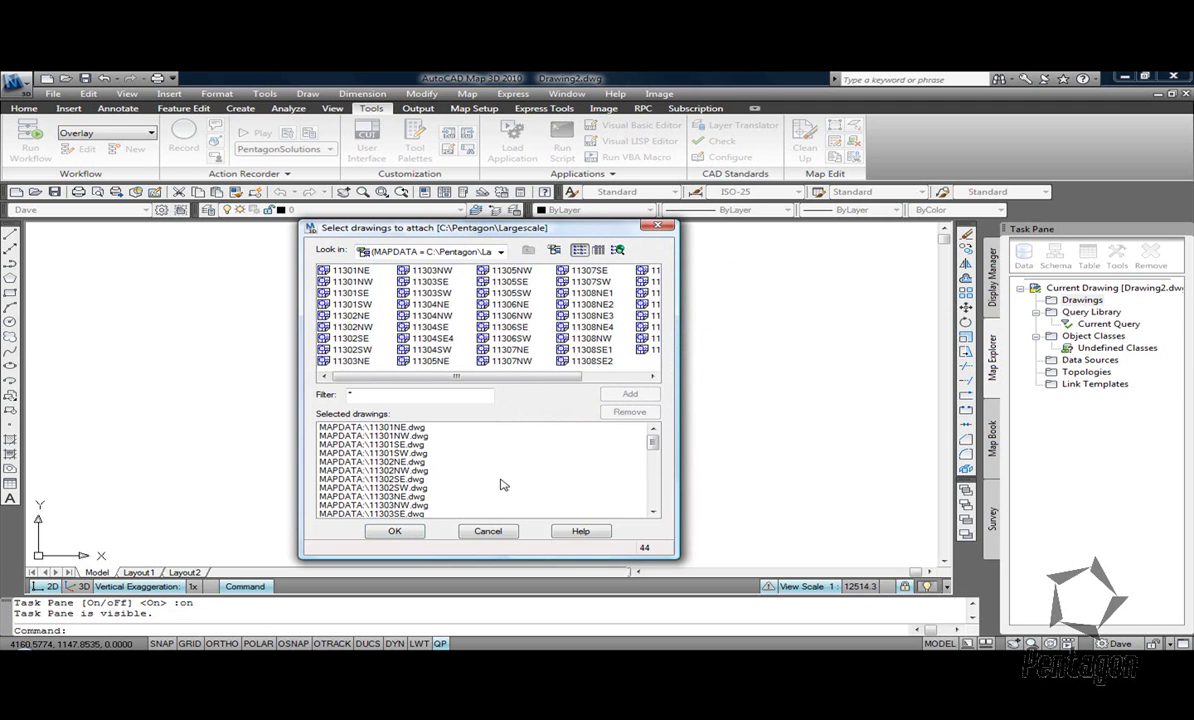
pyautogui.click(395, 531)
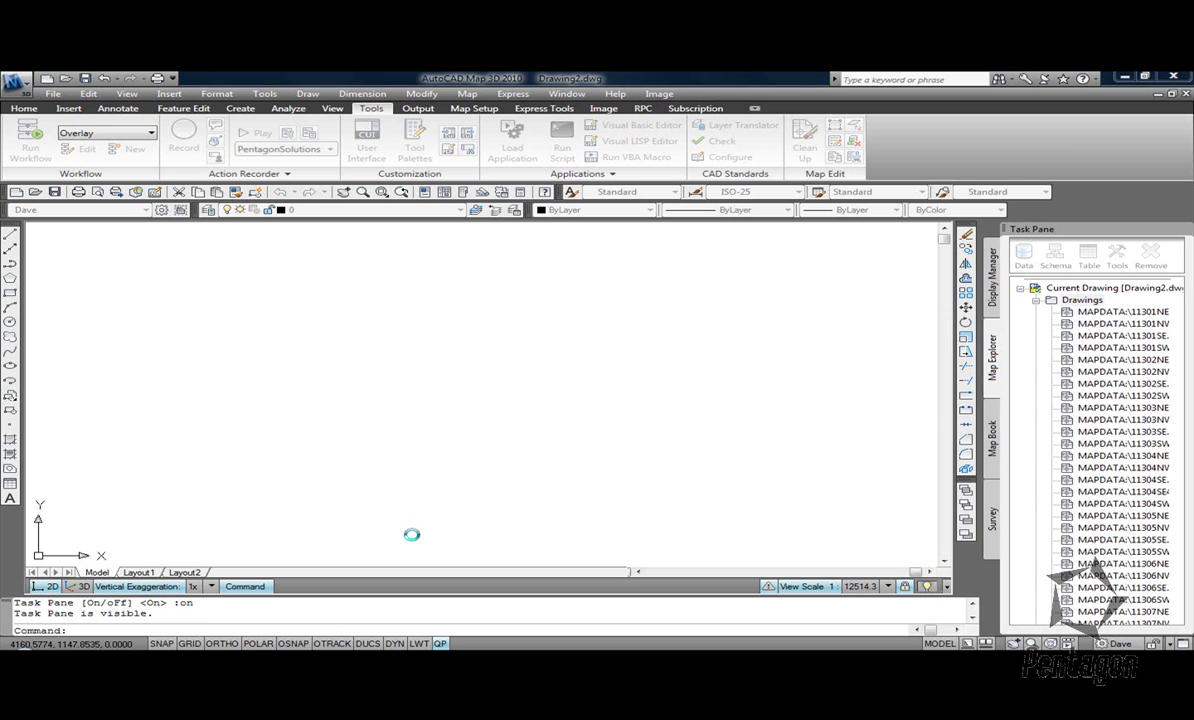
# Open the context menu of the Drawings node holding the 44 attached tiles.
pyautogui.click(1082, 302)
pyautogui.rightClick(1082, 303)
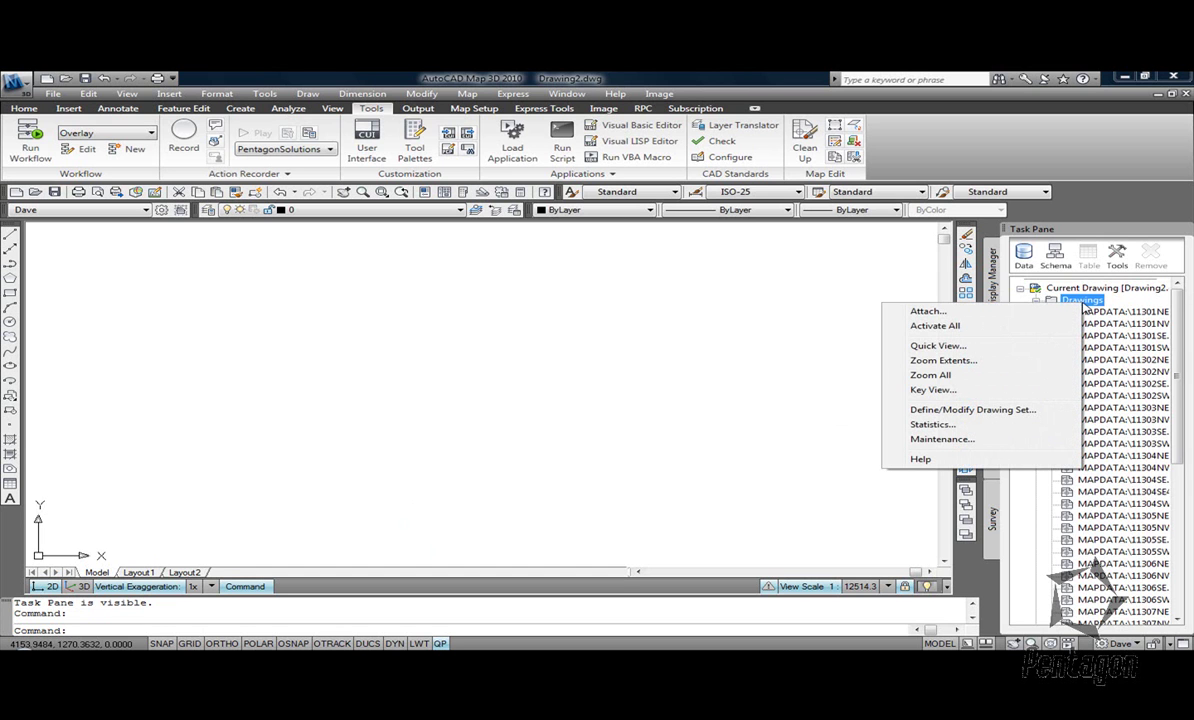
# Show a Key View of all attached tiles at zoom extents, then recentre the mosaic.
pyautogui.click(897, 389)
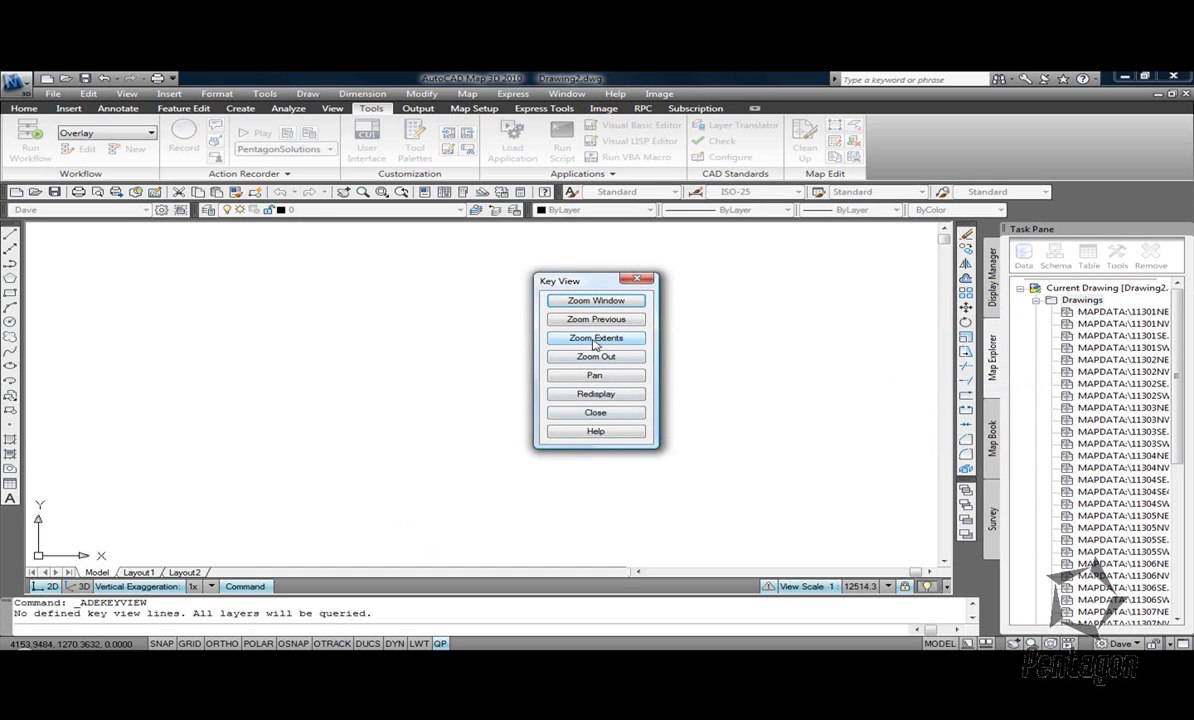
pyautogui.click(594, 339)
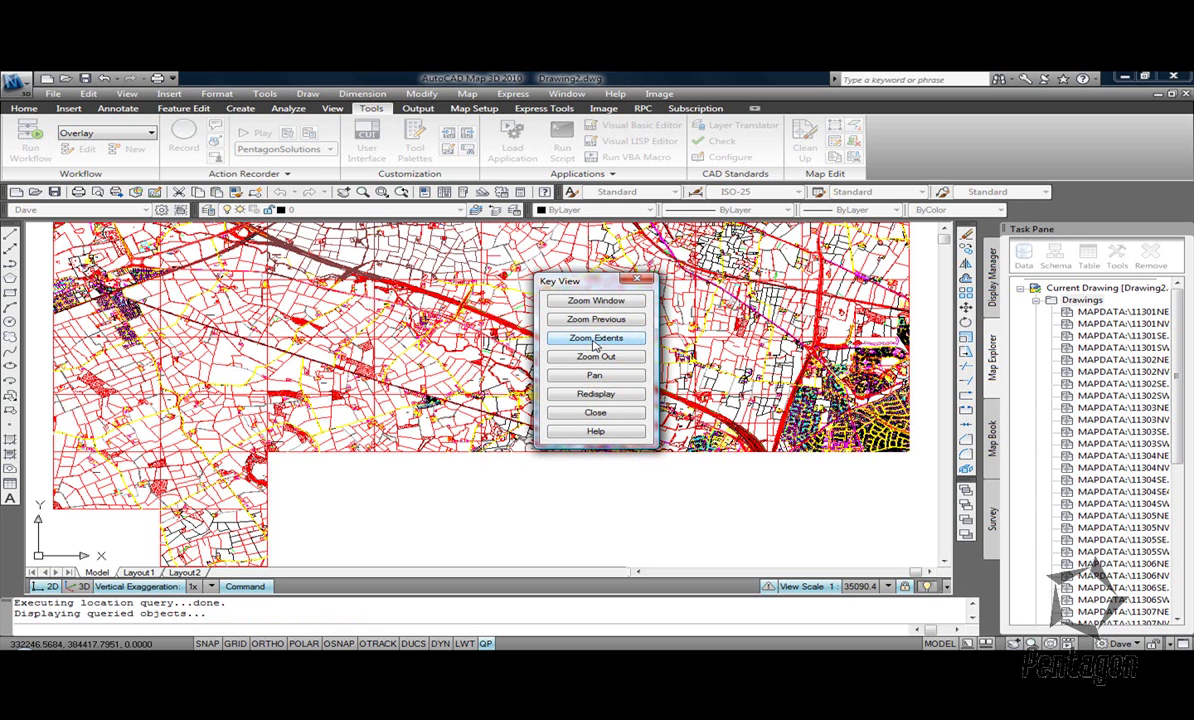
pyautogui.click(596, 412)
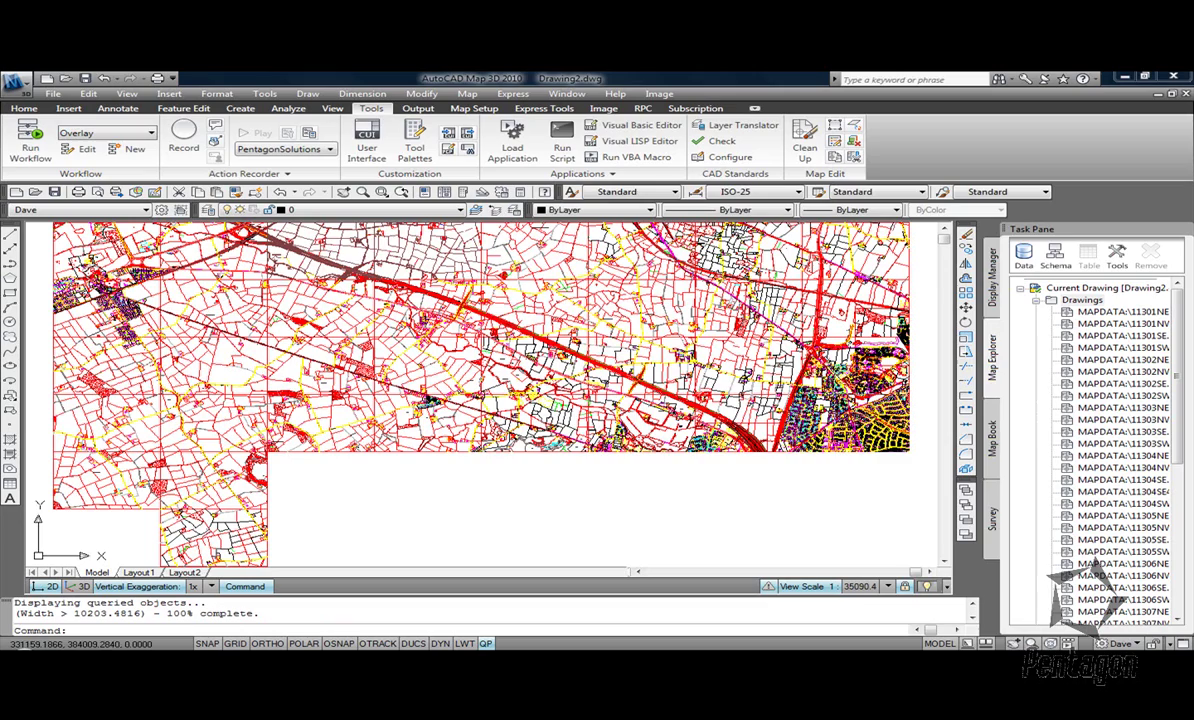
pyautogui.moveTo(792, 467); pyautogui.dragTo(740, 457, button='middle')
pyautogui.scroll(5, 720, 357)
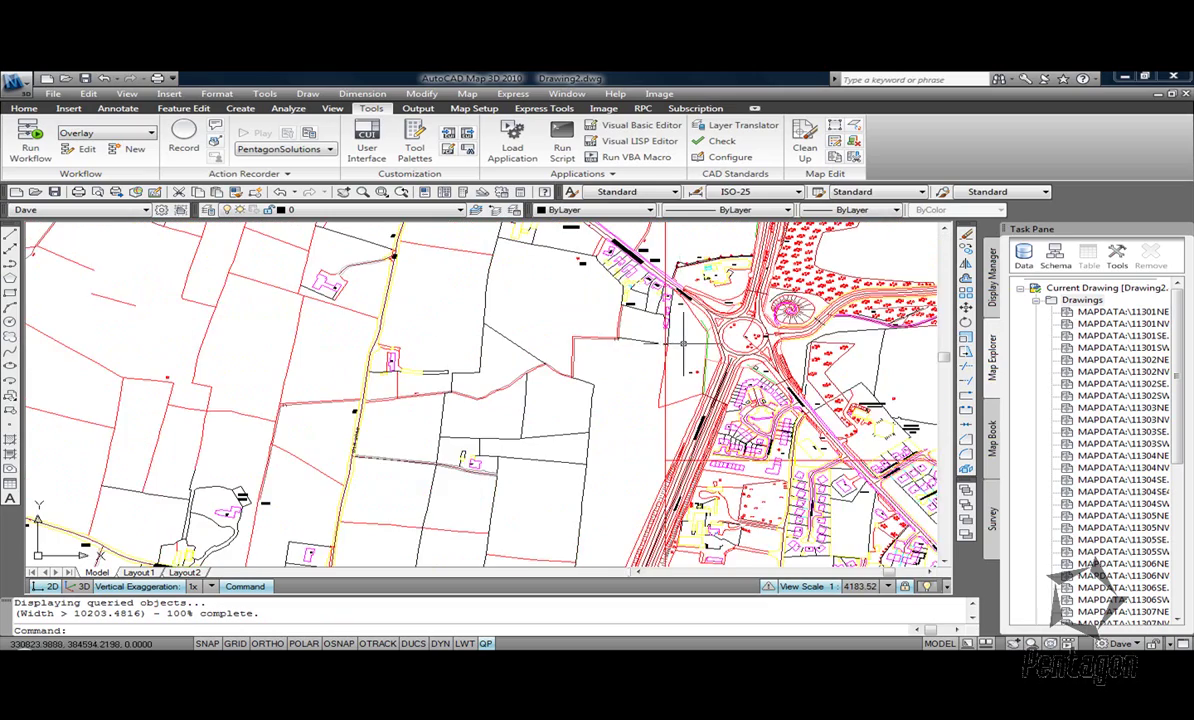
pyautogui.scroll(-3, 875, 346)
pyautogui.scroll(-4, 460, 390)
pyautogui.moveTo(430, 380); pyautogui.dragTo(545, 423, button='middle')
# Draw a closed four-vertex polyline around the upper-left tiles and collapse the Drawings list.
pyautogui.write('pl')
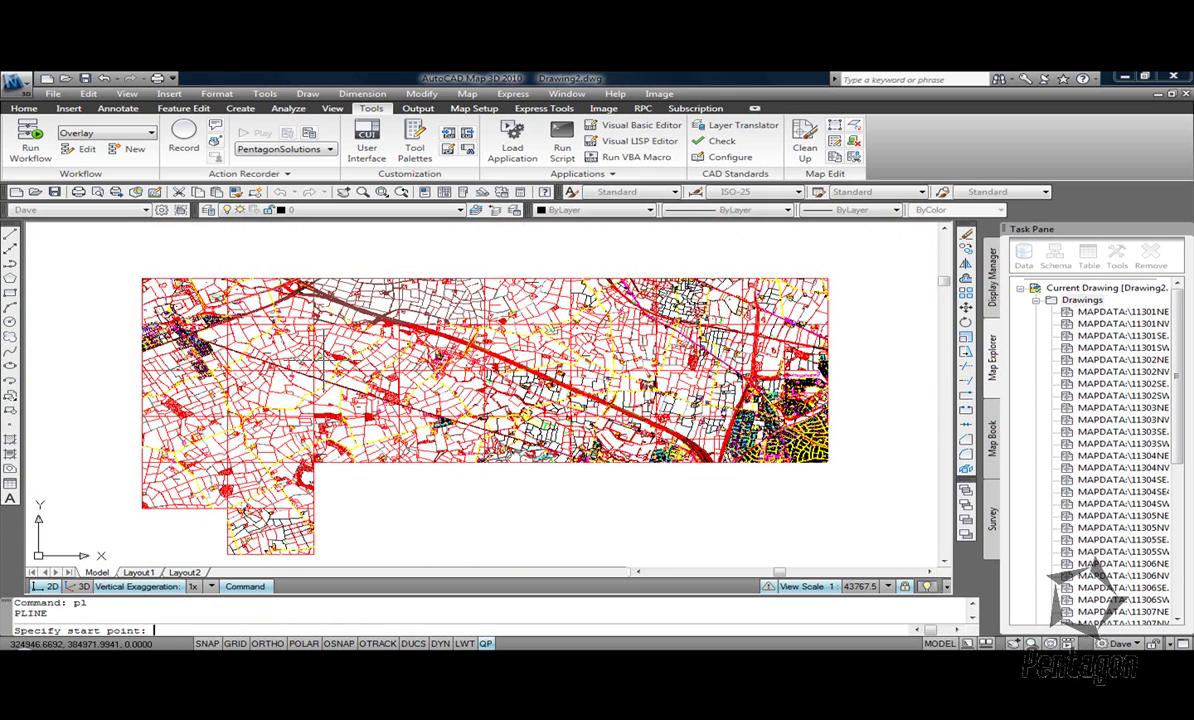
pyautogui.press('Return')
pyautogui.click(129, 363)
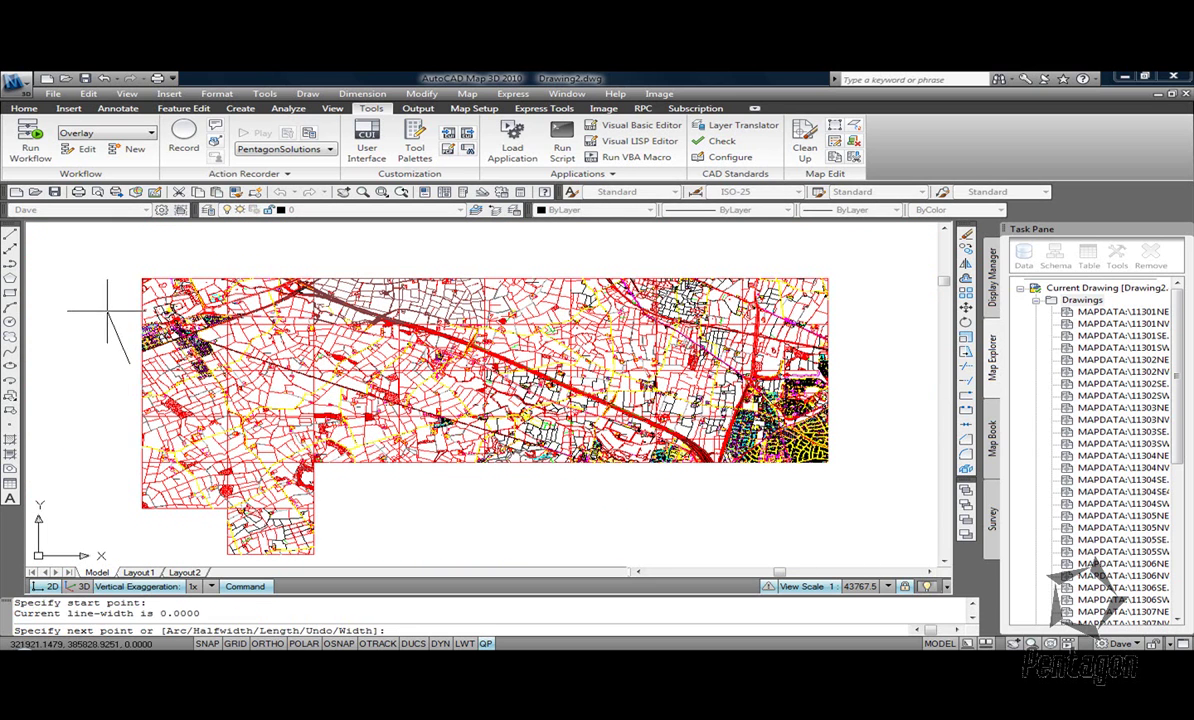
pyautogui.click(119, 313)
pyautogui.click(304, 257)
pyautogui.click(360, 279)
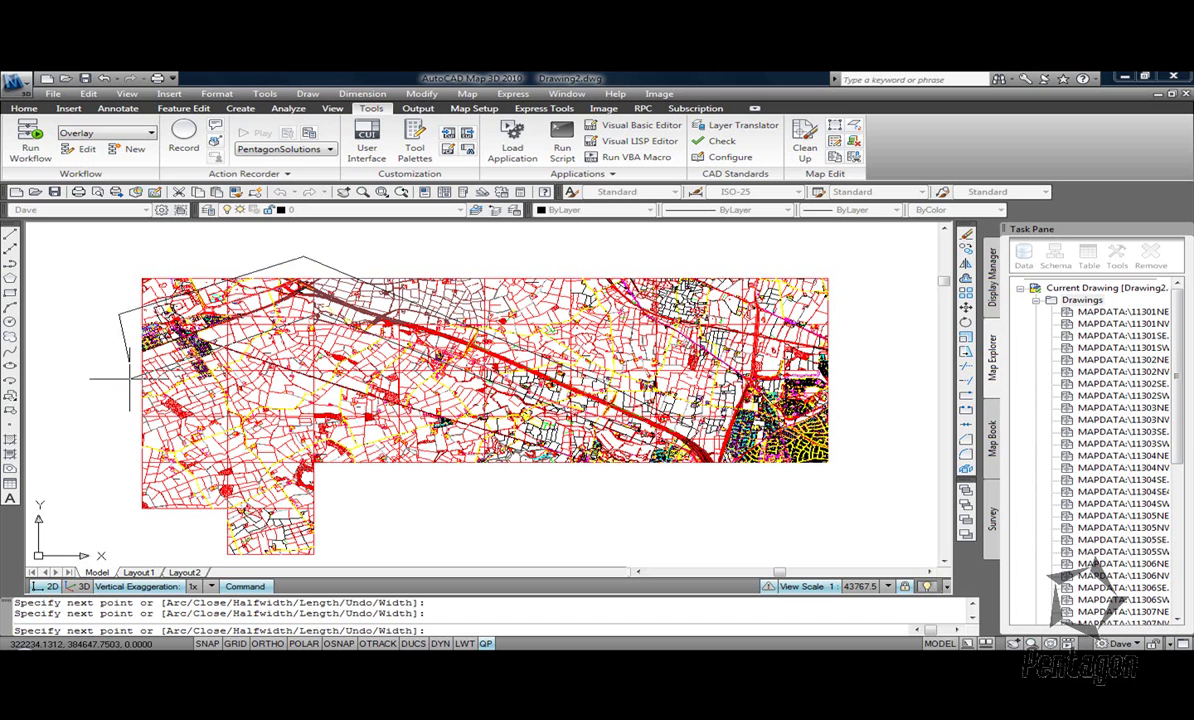
pyautogui.write('c')
pyautogui.press('Return')
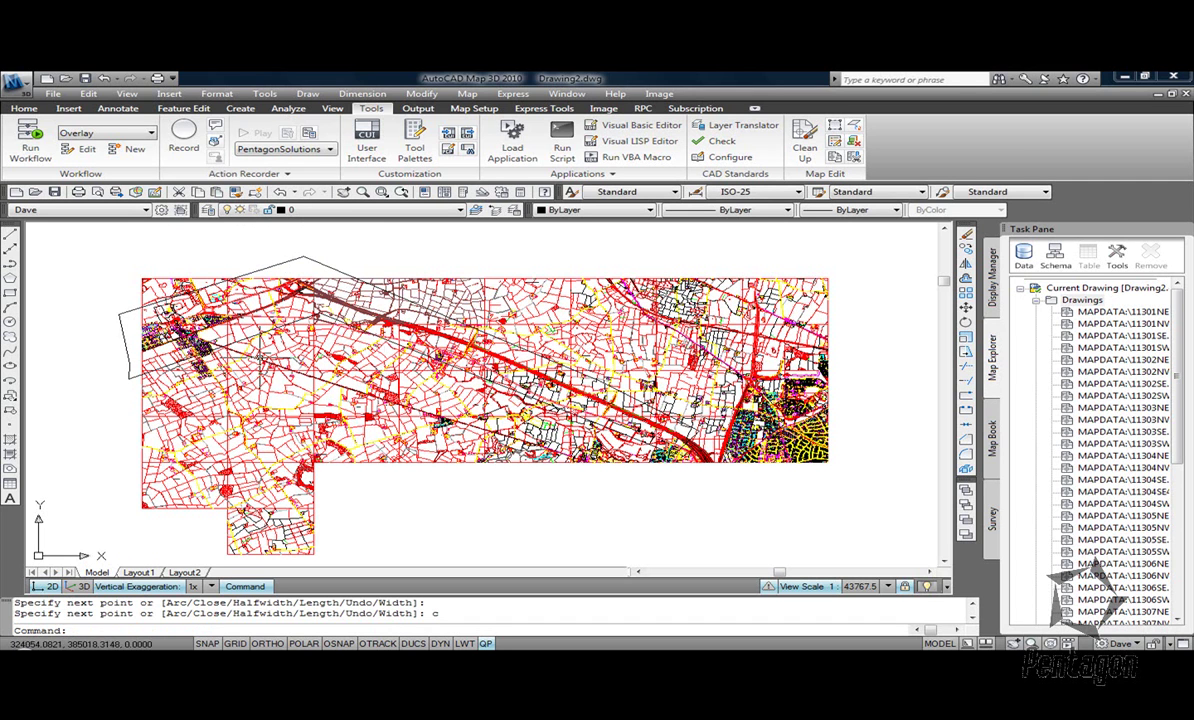
pyautogui.doubleClick(1080, 300)
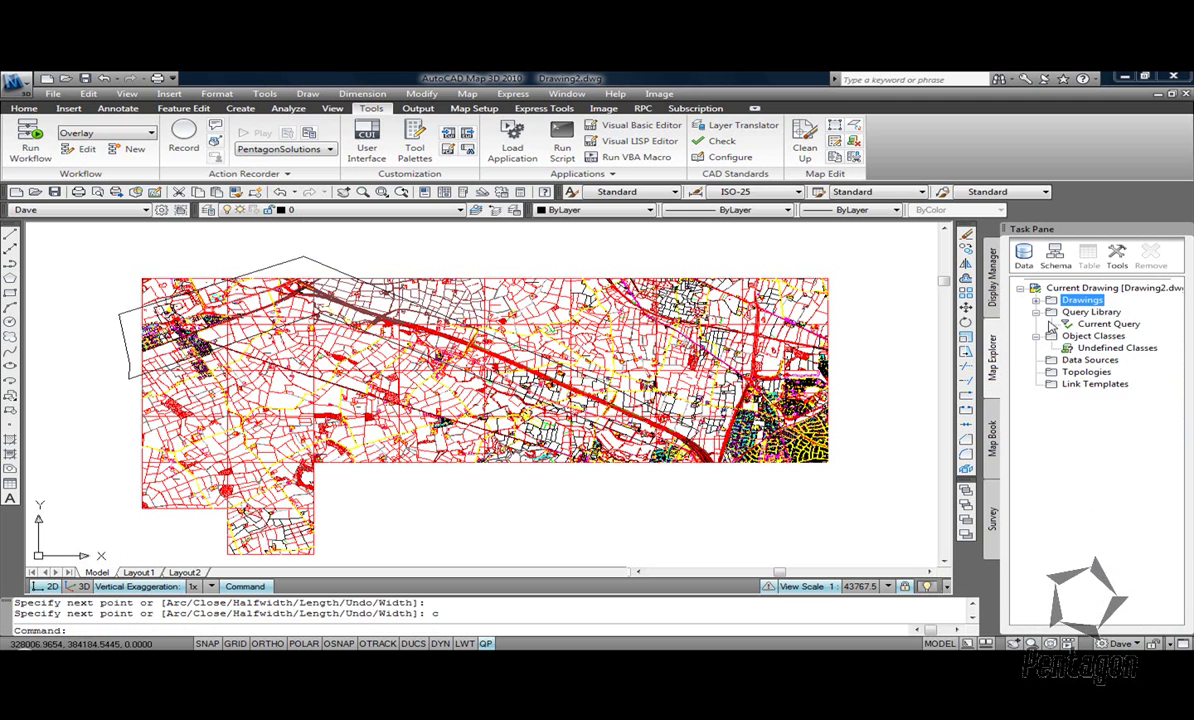
# Run a Polyline location query on the boundary in Draw mode, retrieving 41020 objects.
pyautogui.doubleClick(1104, 326)
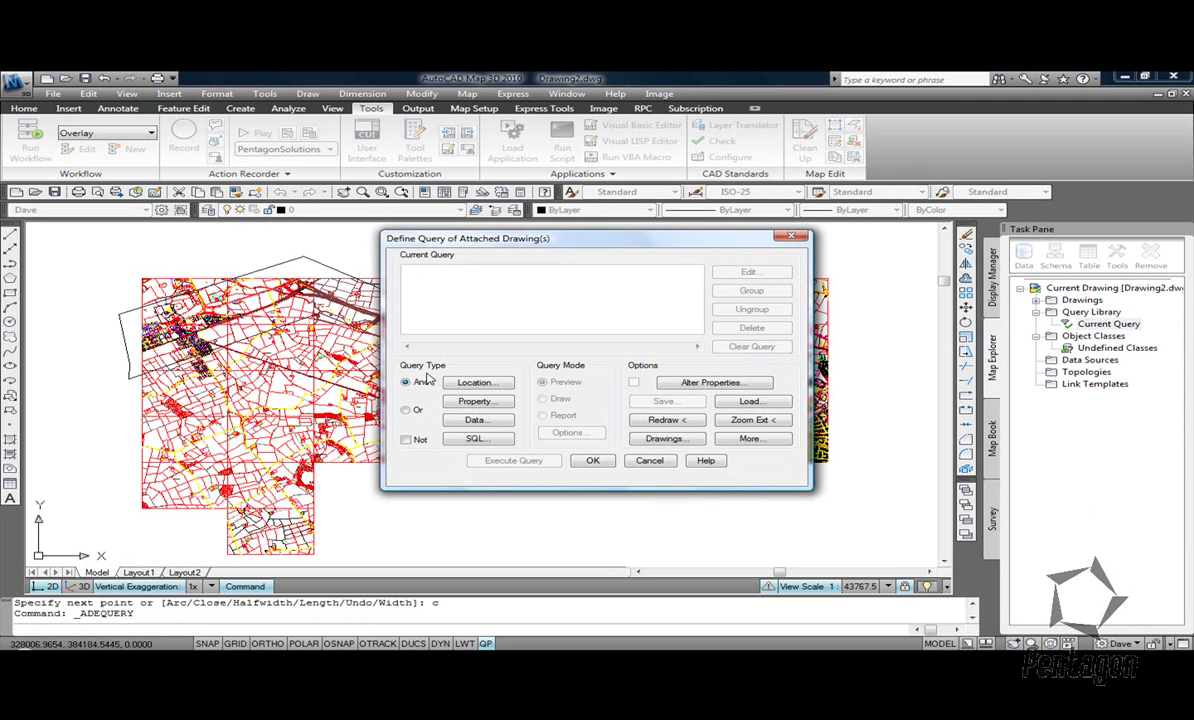
pyautogui.click(466, 383)
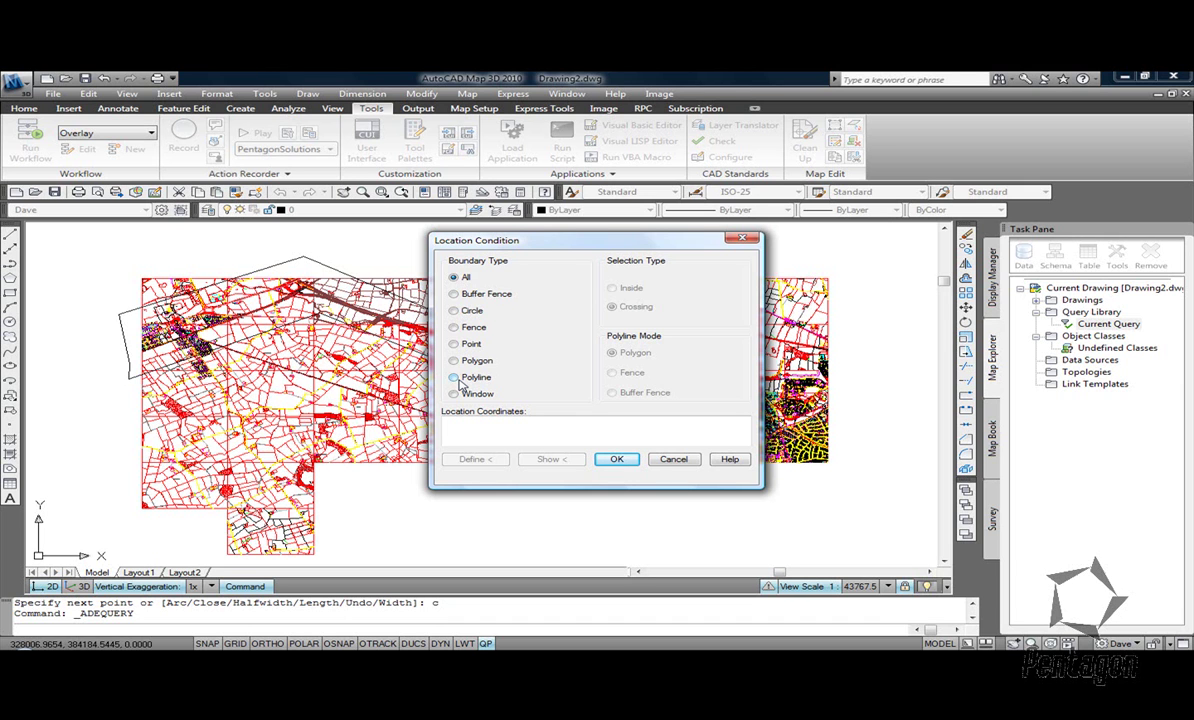
pyautogui.click(454, 377)
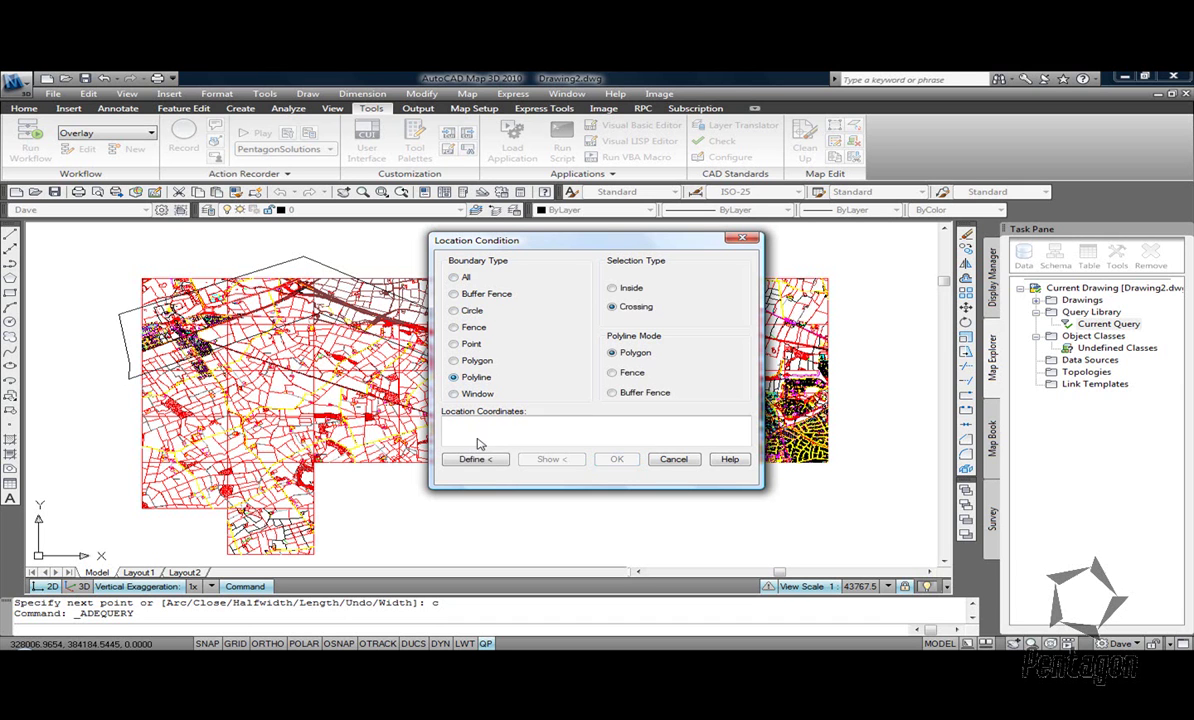
pyautogui.click(474, 459)
pyautogui.click(120, 310)
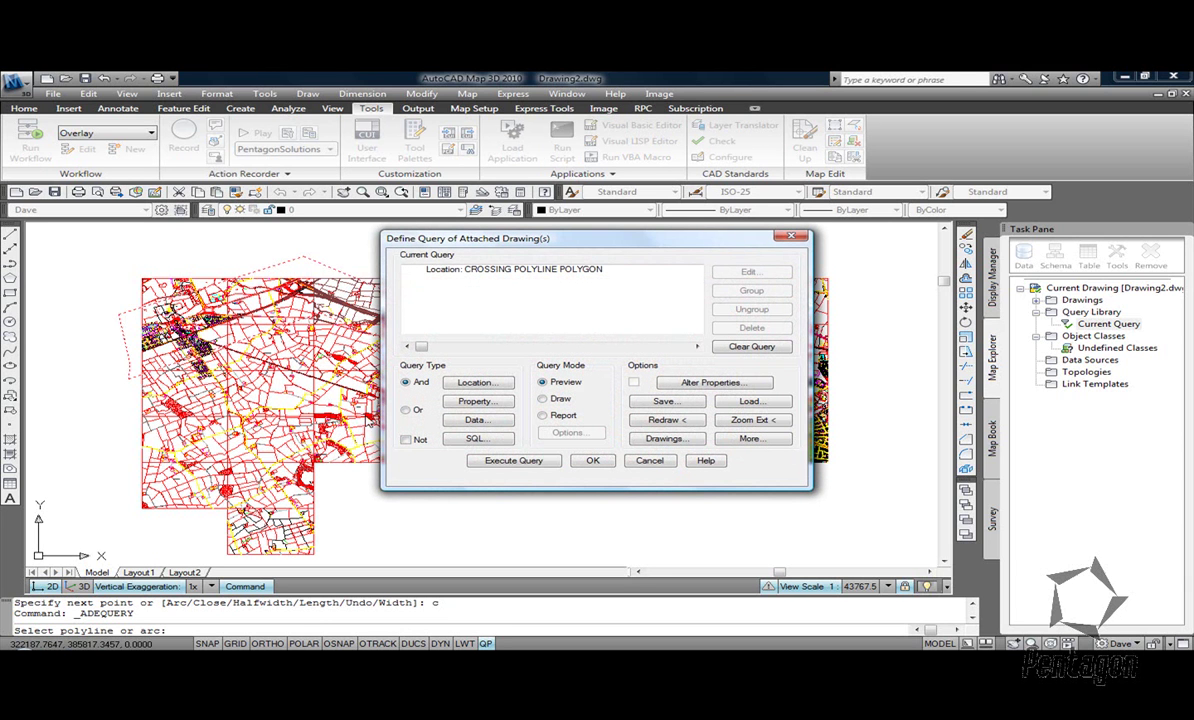
pyautogui.click(544, 398)
pyautogui.click(545, 462)
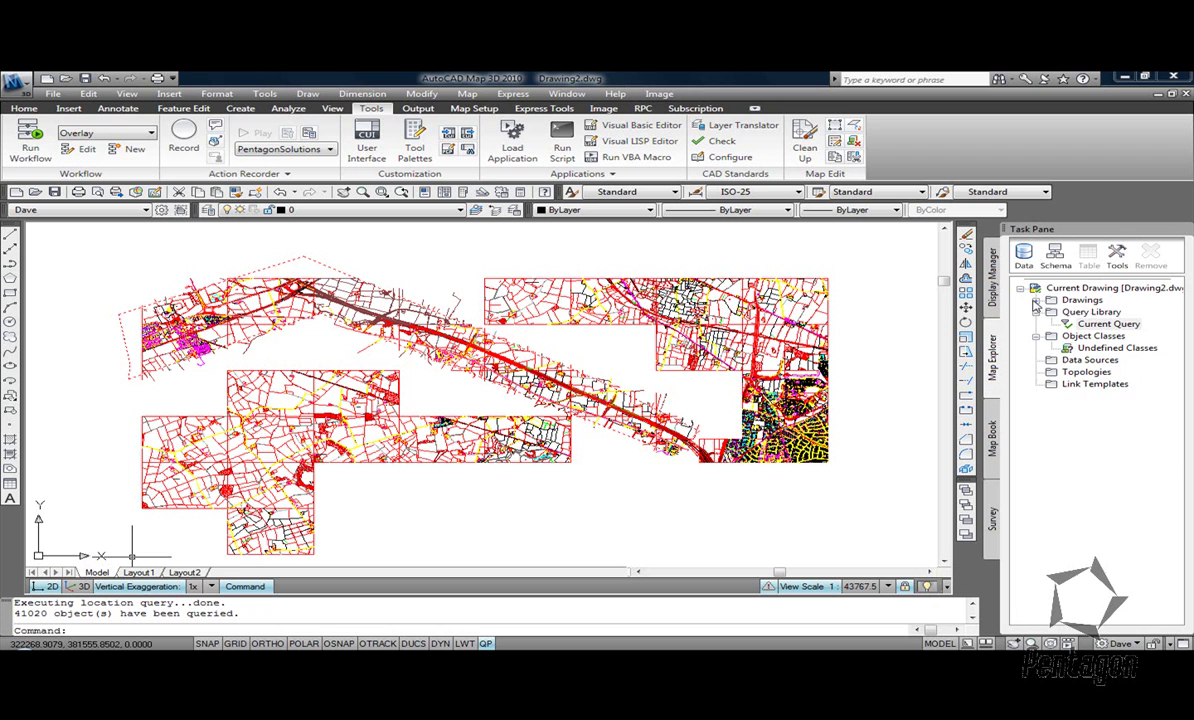
# Select and detach every MAPDATA tile drawing in Map Explorer, then reframe the queried data.
pyautogui.click(1036, 305)
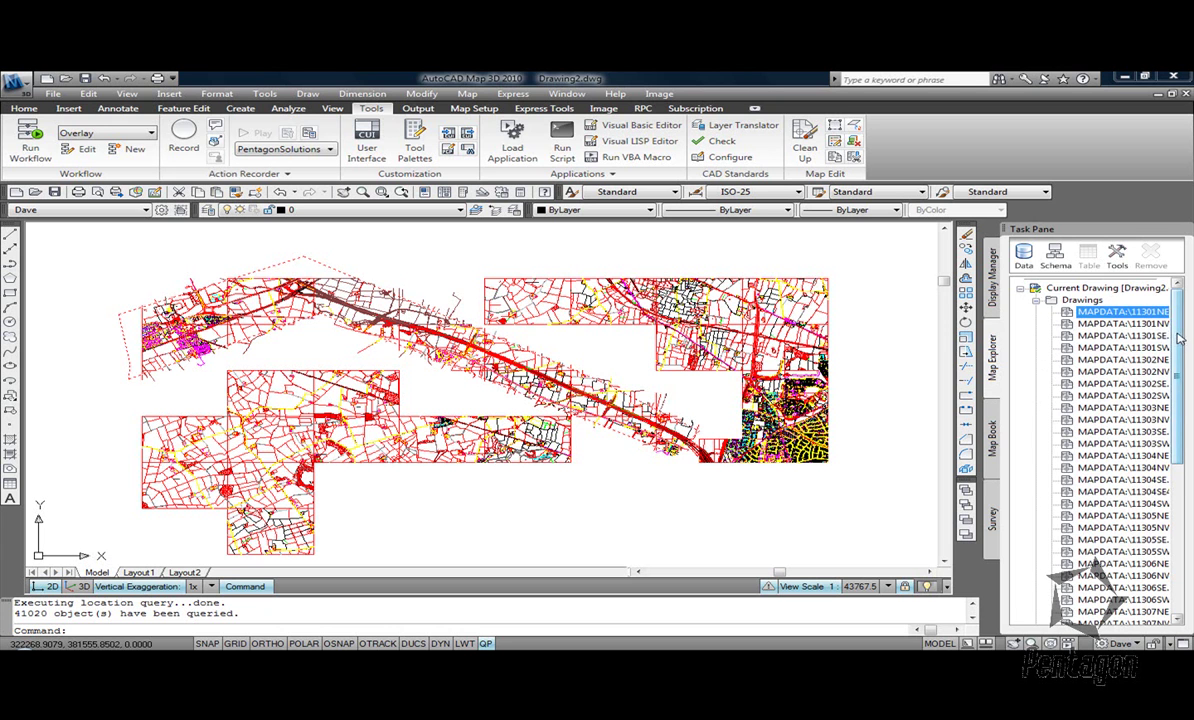
pyautogui.moveTo(1180, 340); pyautogui.dragTo(1180, 490)
pyautogui.keyDown('shift'); pyautogui.click(1122, 533); pyautogui.keyUp('shift')
pyautogui.rightClick(1122, 533)
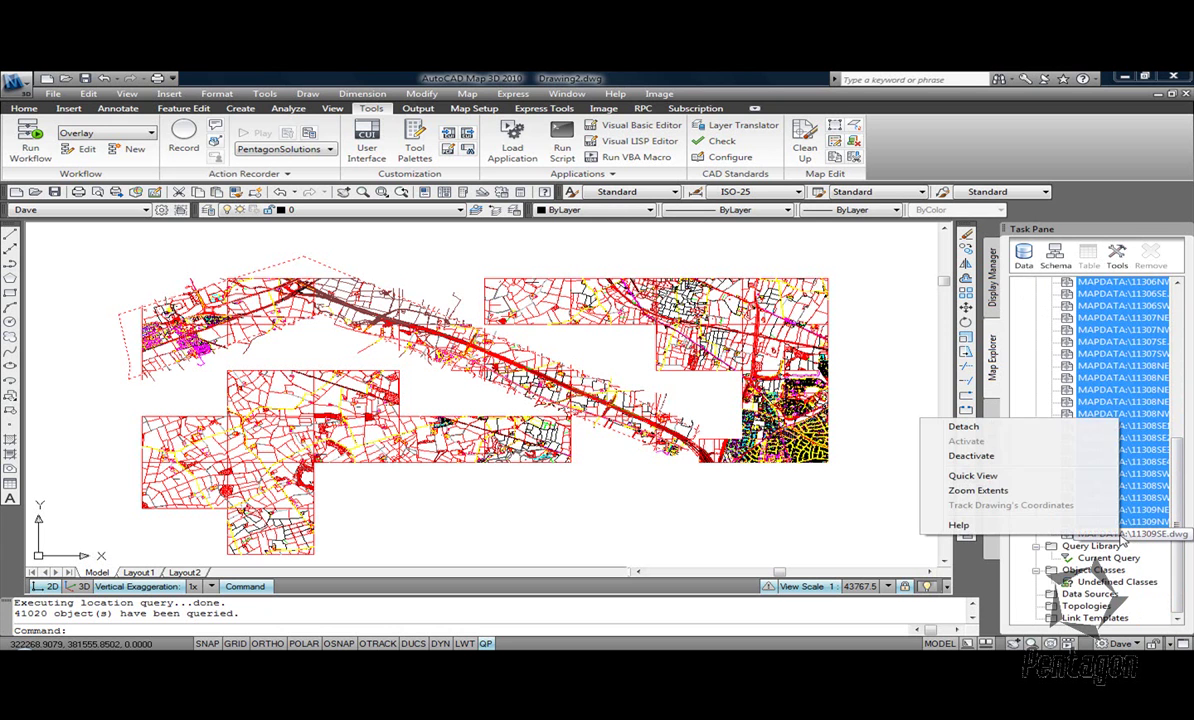
pyautogui.click(963, 426)
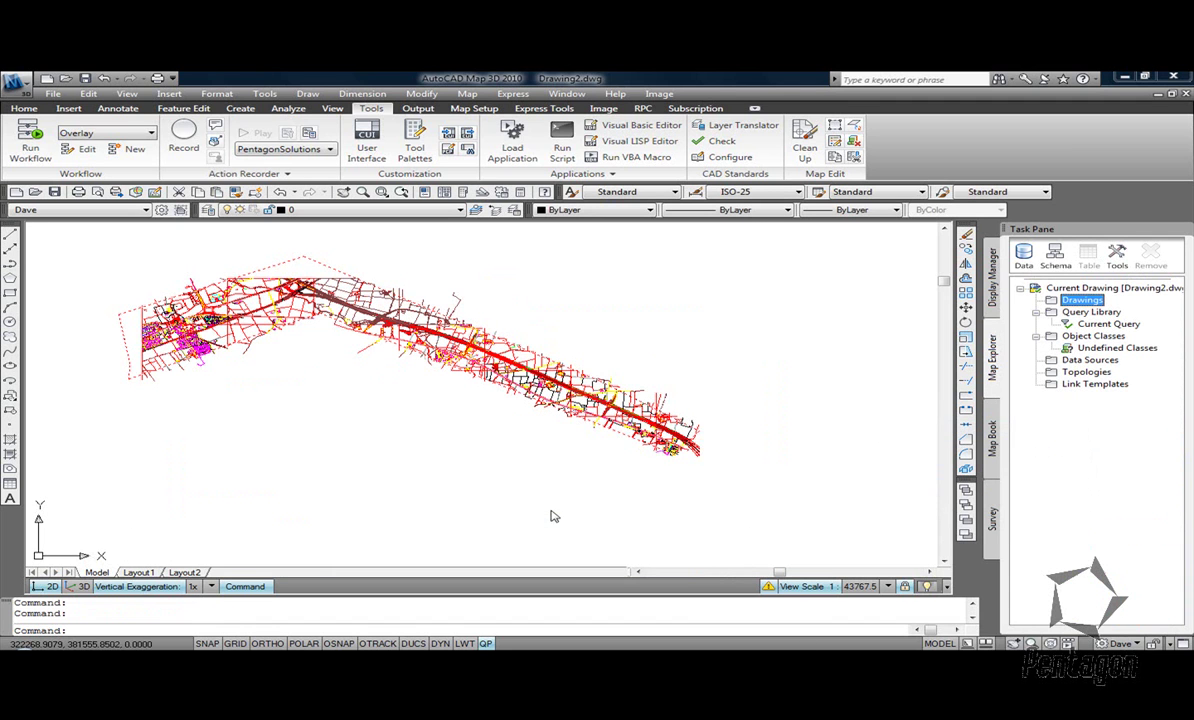
pyautogui.press('Escape')
pyautogui.press('Escape')
pyautogui.moveTo(350, 355); pyautogui.dragTo(439, 408, button='middle')
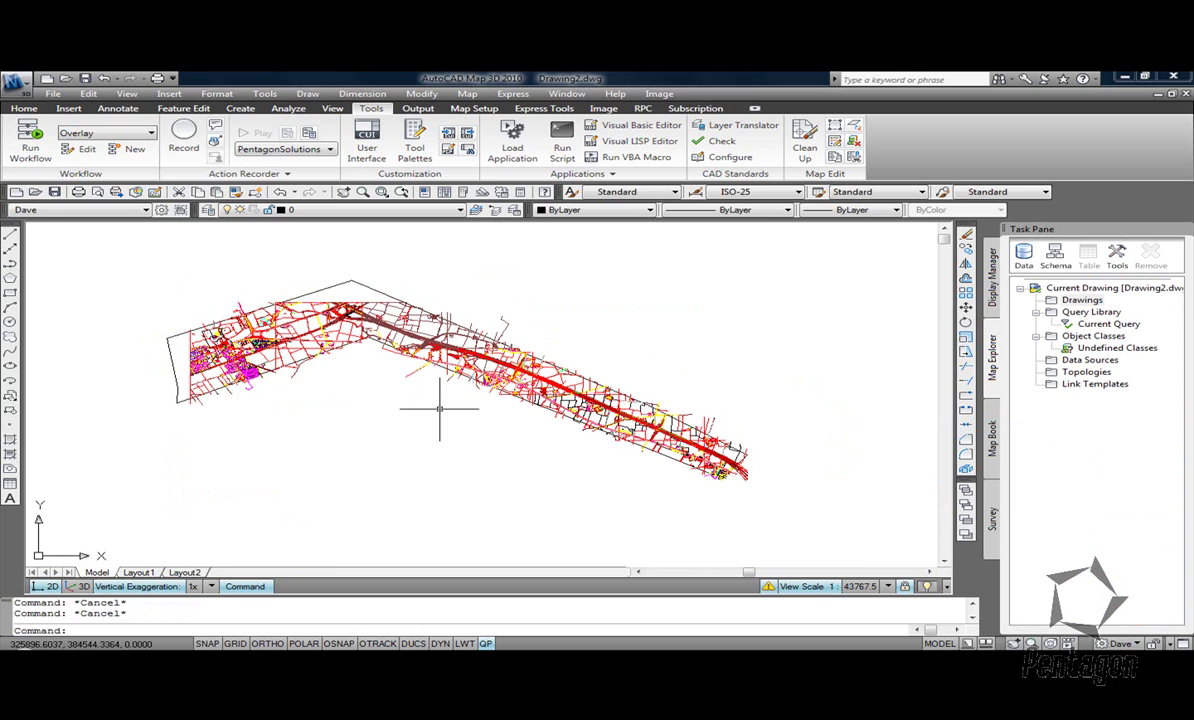
pyautogui.scroll(2, 439, 408)
pyautogui.scroll(2, 430, 400)
pyautogui.scroll(-2, 380, 330)
pyautogui.scroll(1, 376, 369)
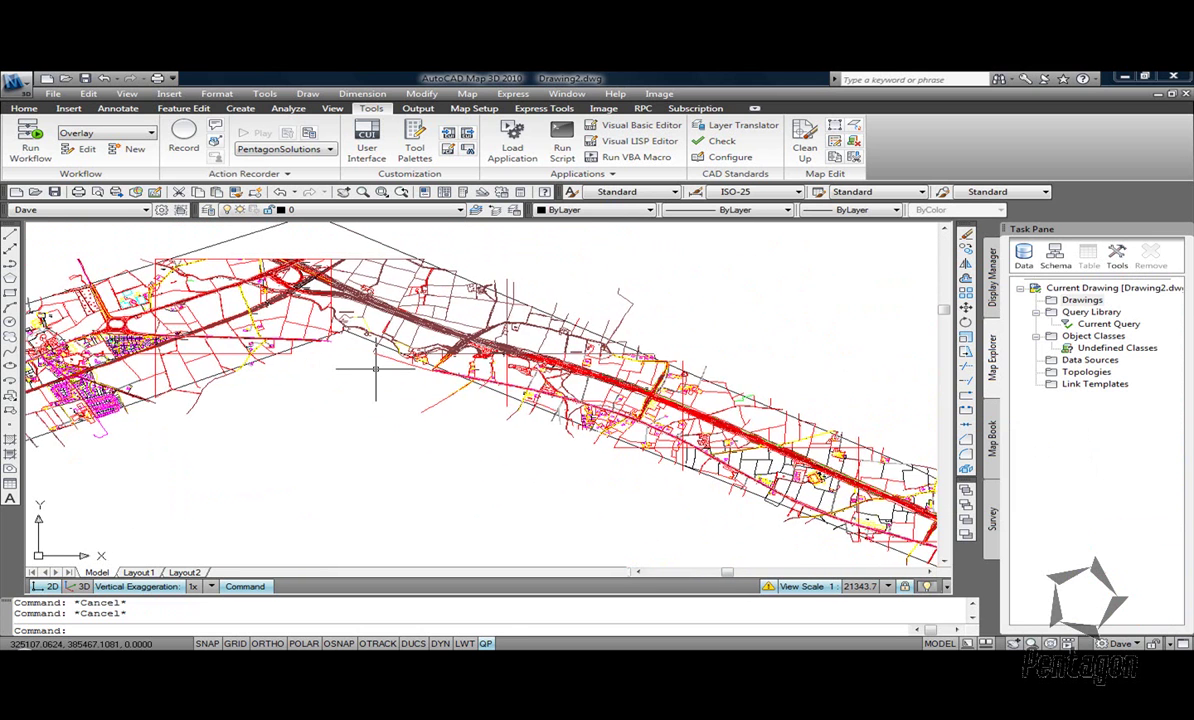
pyautogui.scroll(-2, 376, 369)
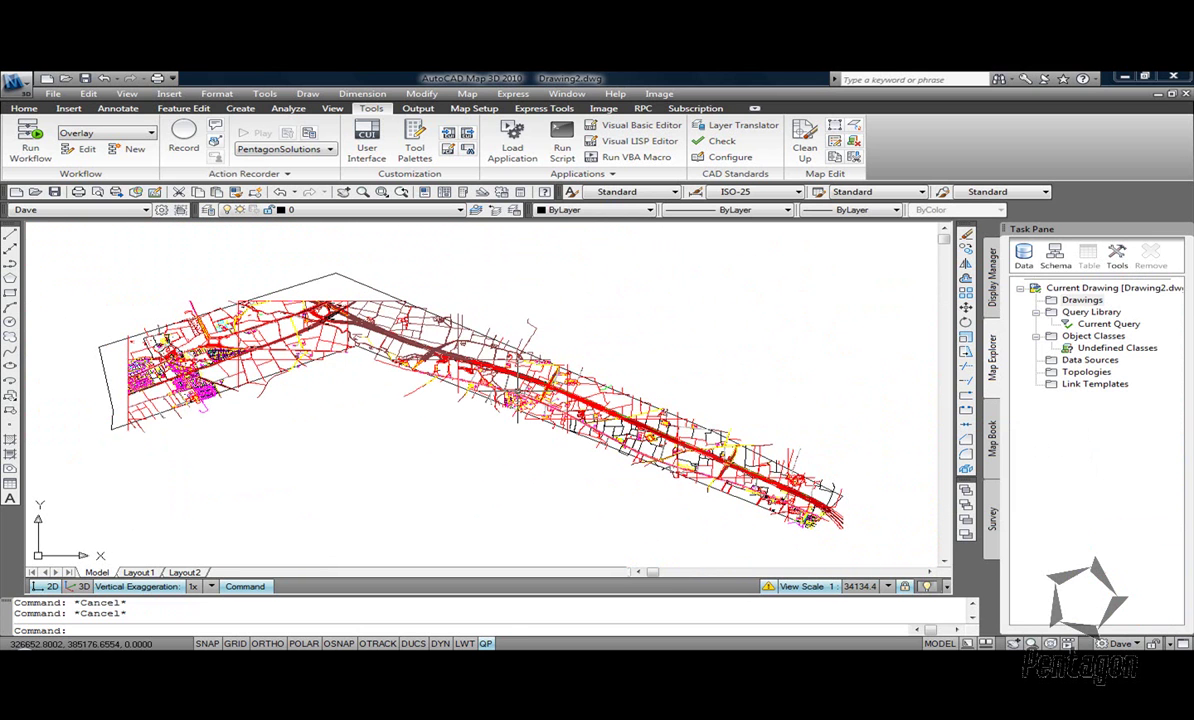
# Start Map Boundary Trim and pick the polyline outline as the trim boundary.
pyautogui.click(474, 96)
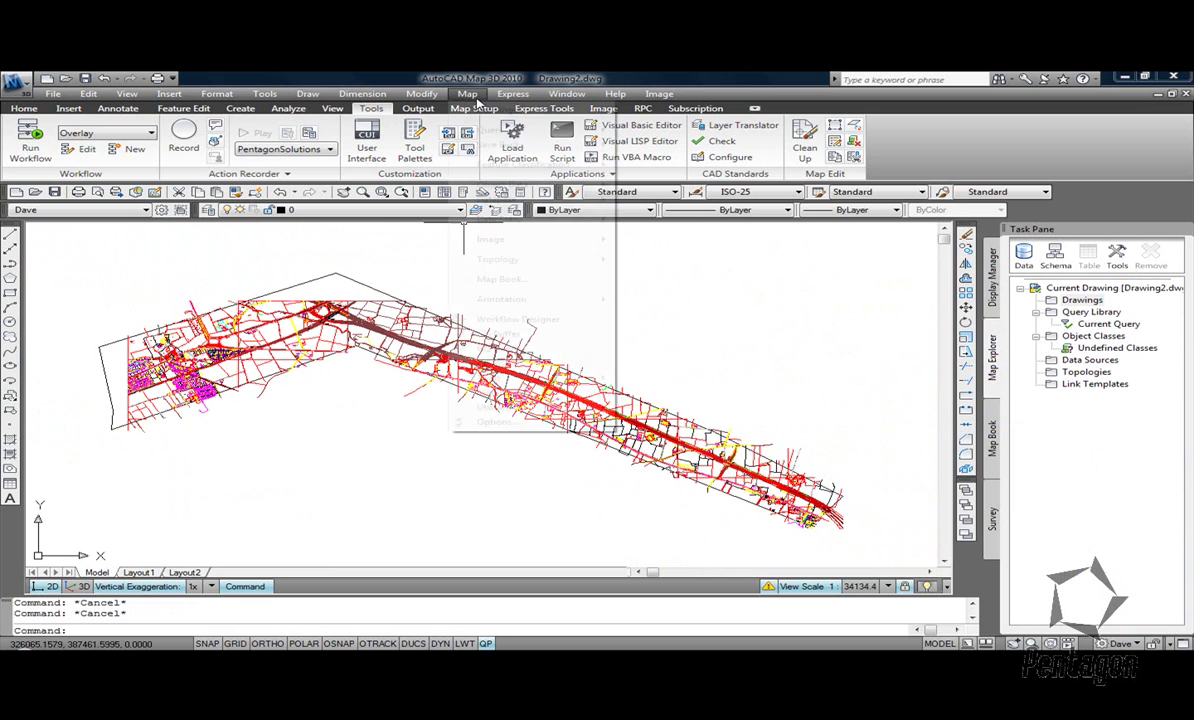
pyautogui.moveTo(508, 377)
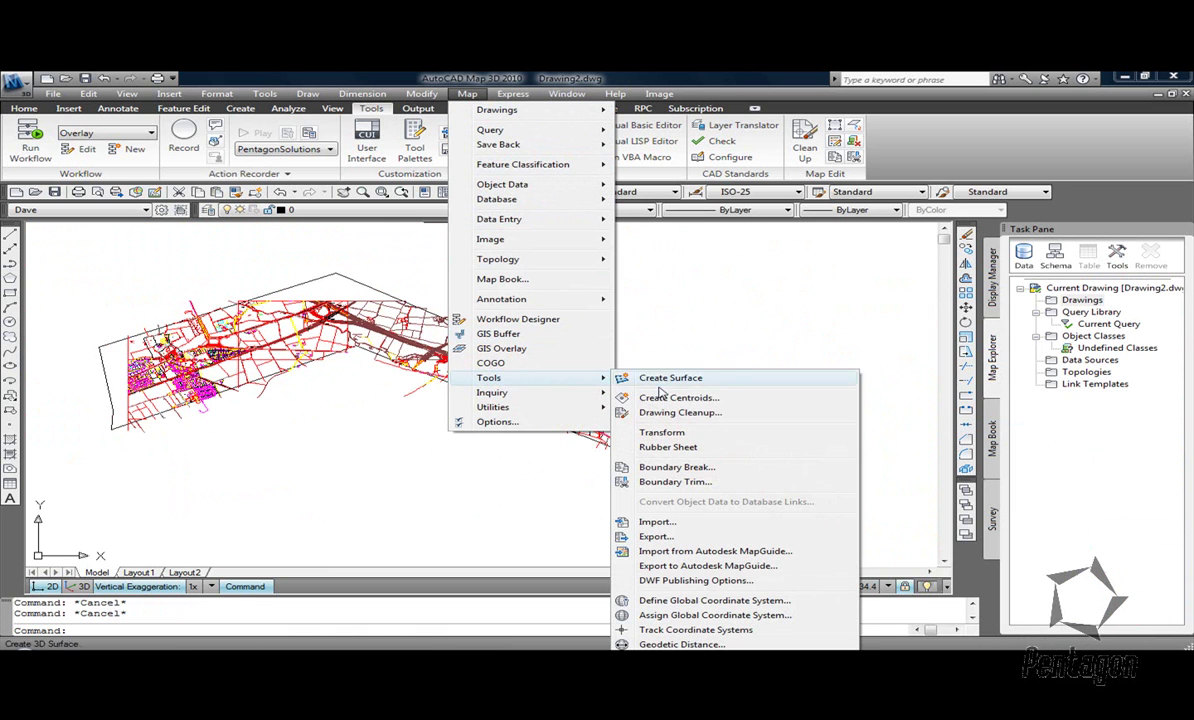
pyautogui.click(688, 485)
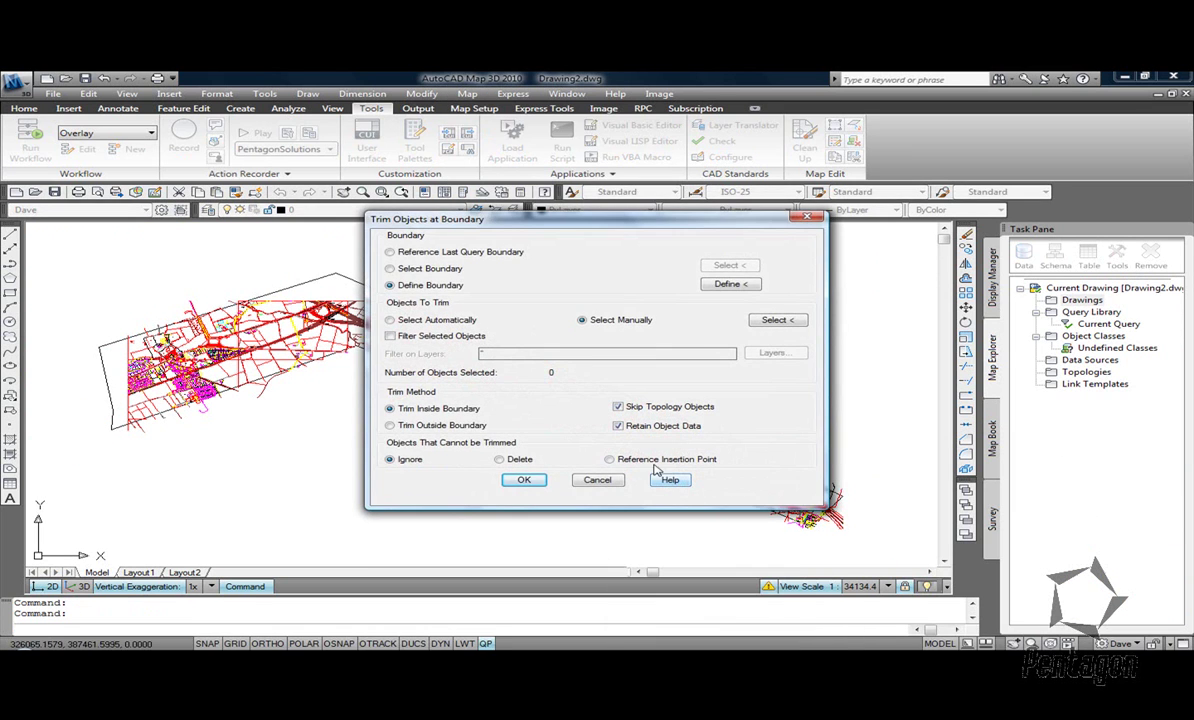
pyautogui.click(390, 268)
pyautogui.click(729, 265)
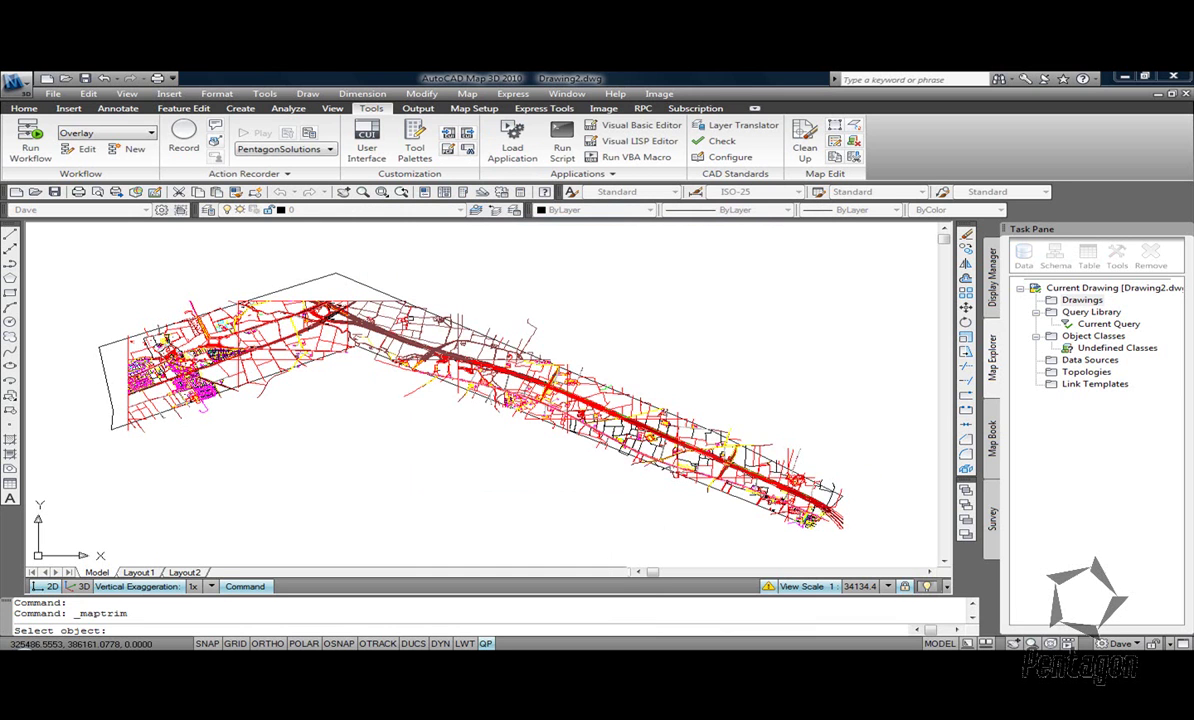
pyautogui.click(318, 277)
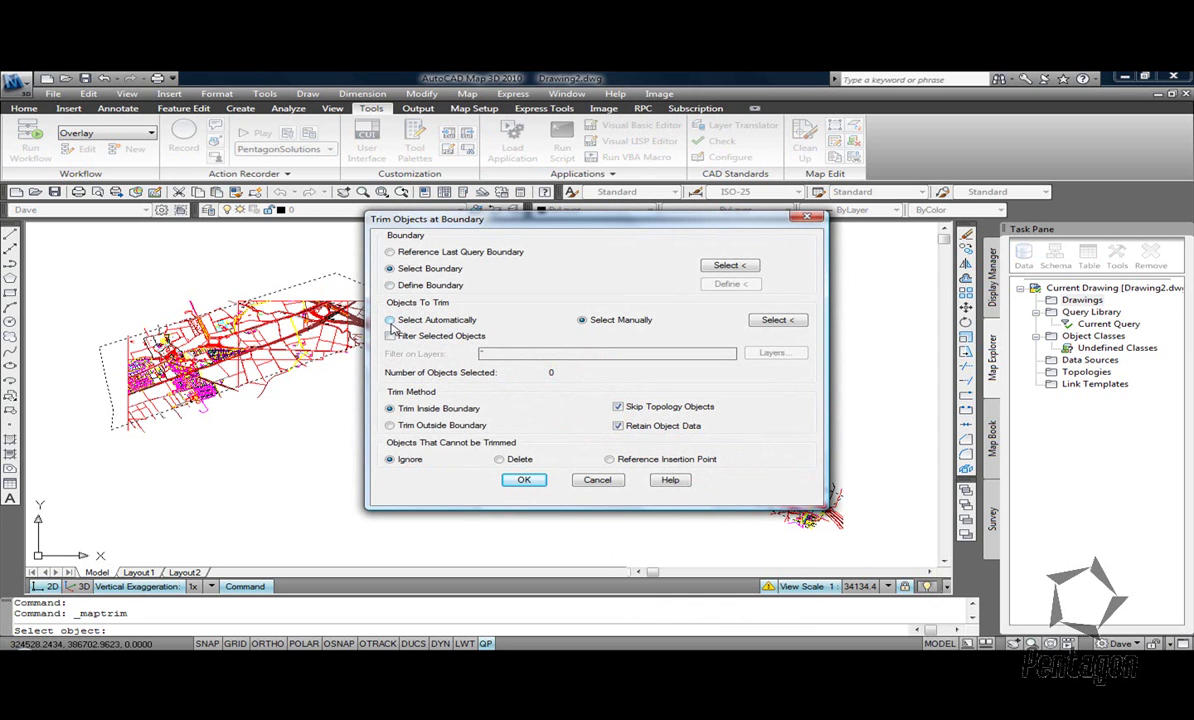
# Trim outside the boundary with automatic object selection, deleting untrimmable objects, and confirm.
pyautogui.click(390, 320)
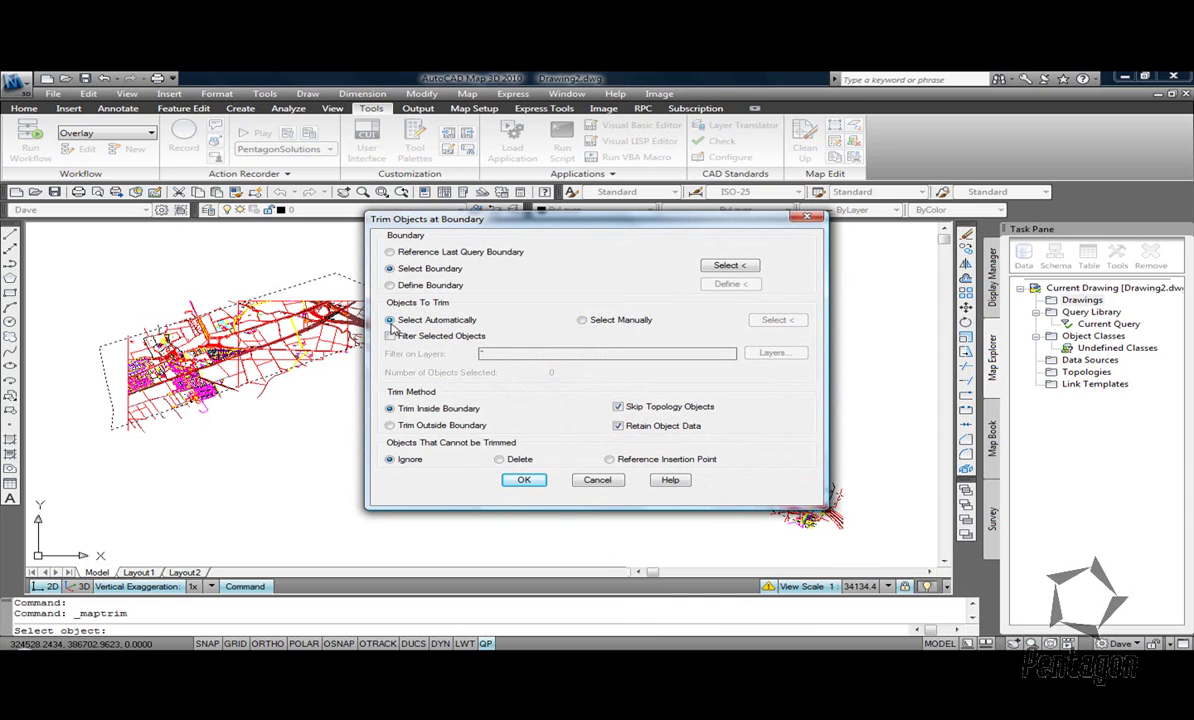
pyautogui.click(390, 425)
pyautogui.click(499, 459)
pyautogui.click(524, 481)
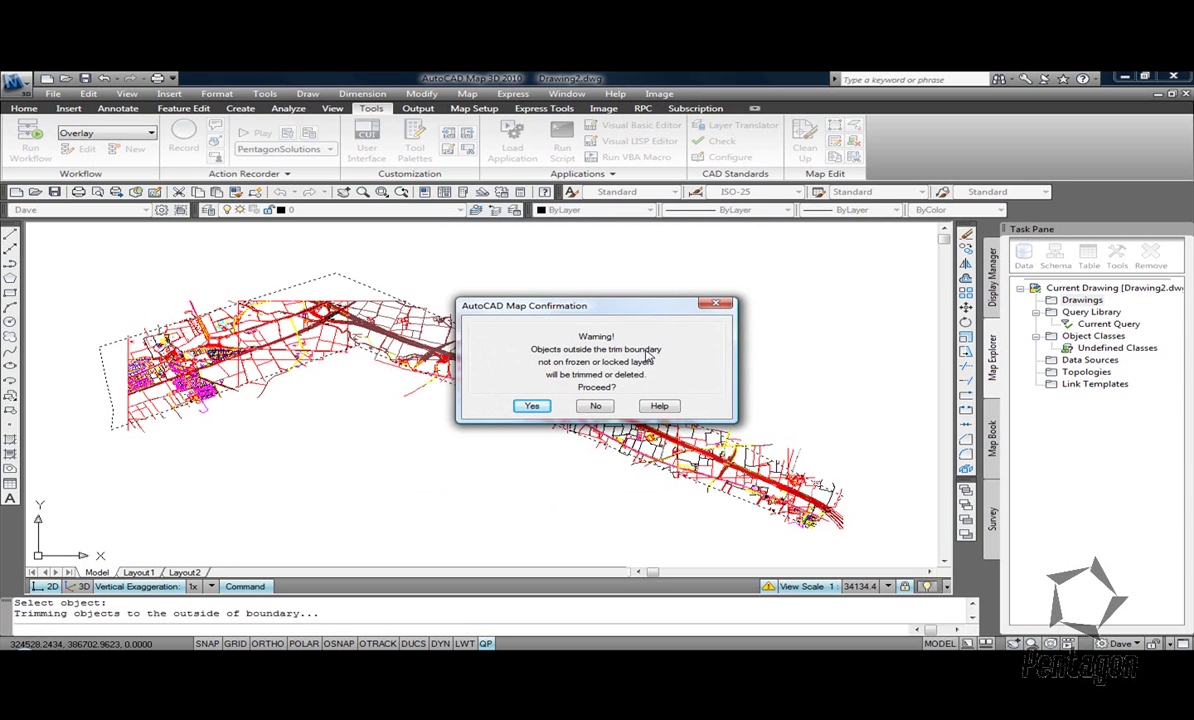
pyautogui.click(532, 405)
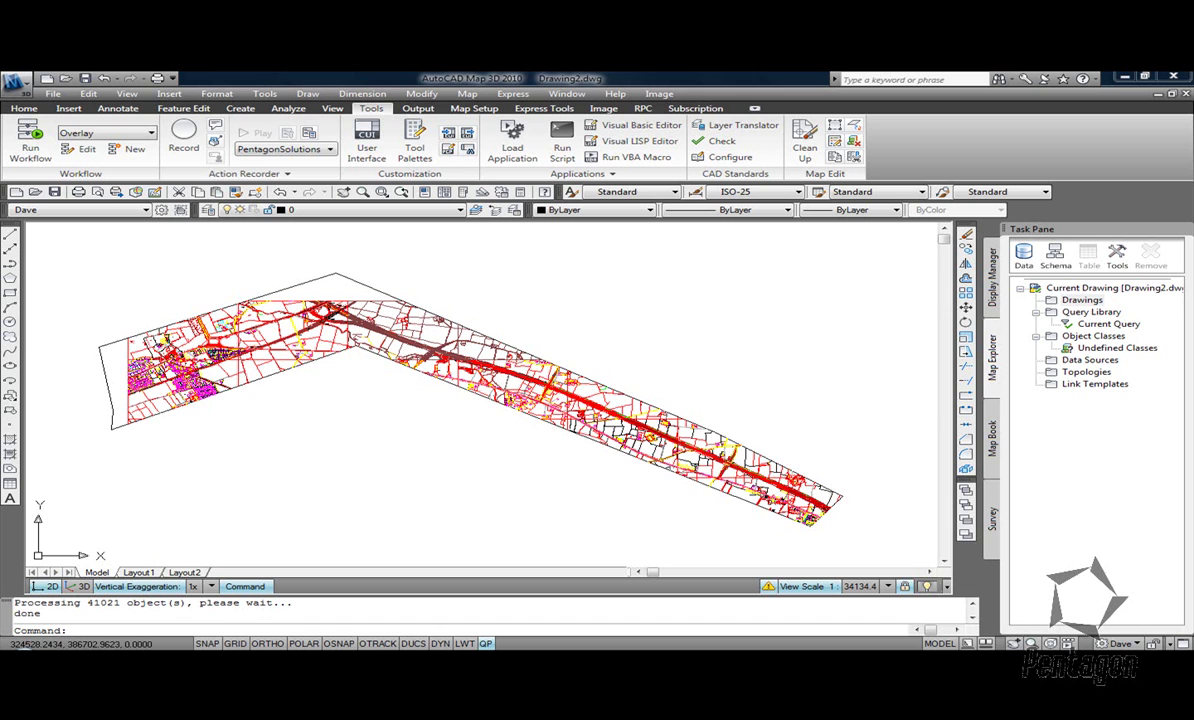
pyautogui.moveTo(347, 375); pyautogui.dragTo(434, 400, button='middle')
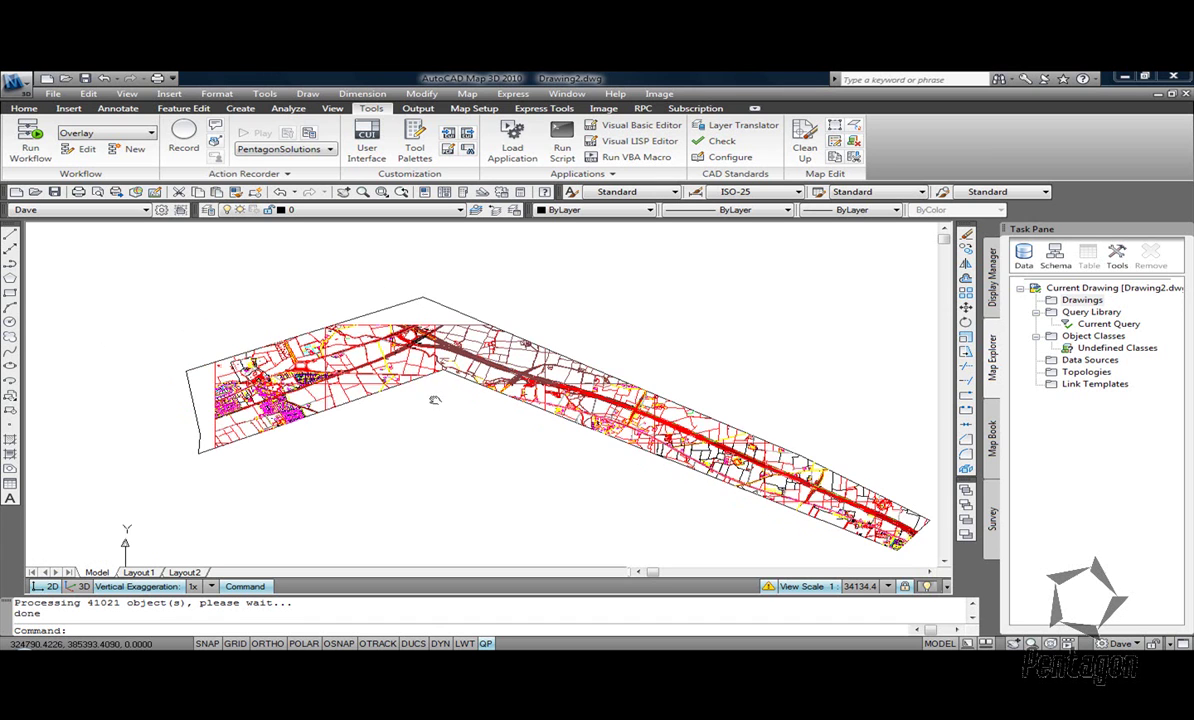
pyautogui.scroll(8, 310, 365)
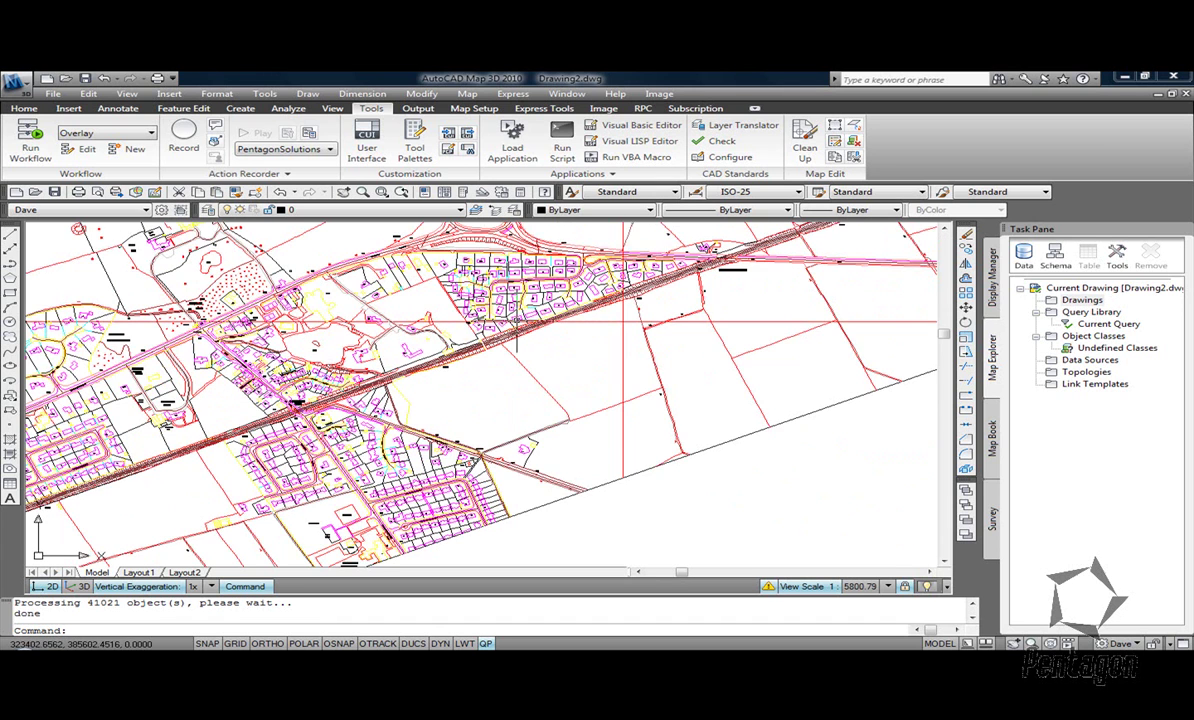
pyautogui.moveTo(482, 300)
pyautogui.mouseDown(button='middle')
pyautogui.moveTo(328, 412)
pyautogui.moveTo(70, 448)
pyautogui.mouseUp(button='middle')
pyautogui.scroll(-3, 640, 320)
pyautogui.scroll(-2, 370, 385)
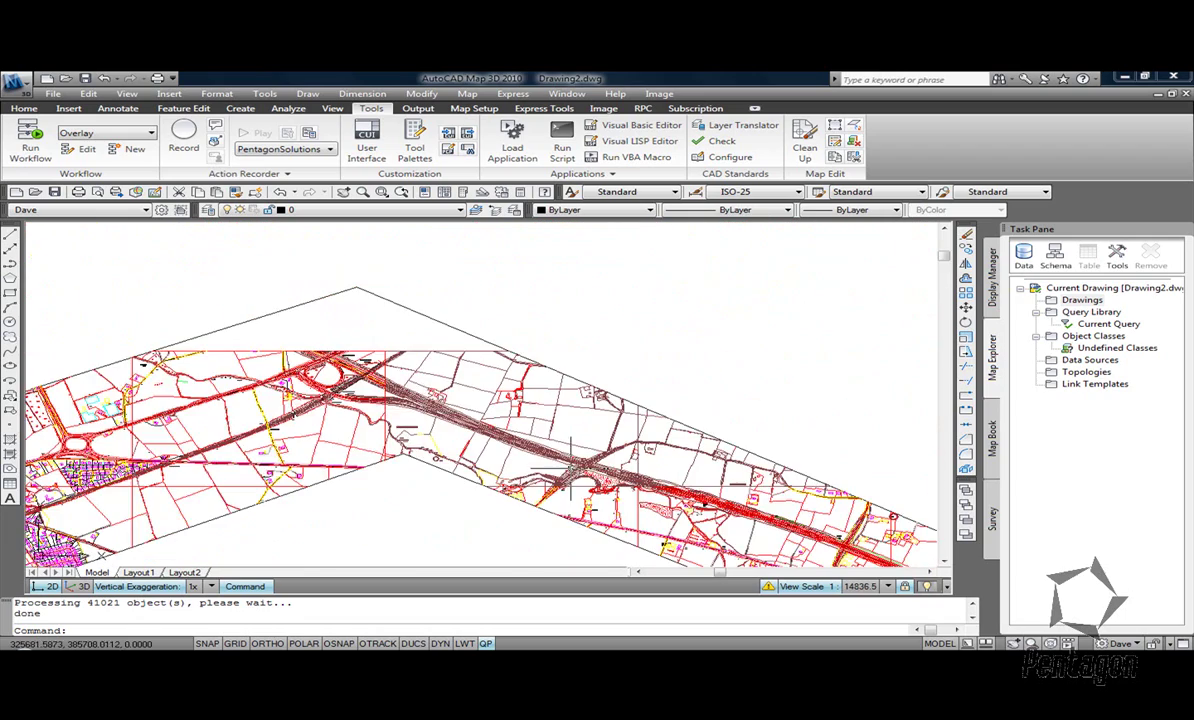
pyautogui.moveTo(686, 451); pyautogui.dragTo(237, 260, button='middle')
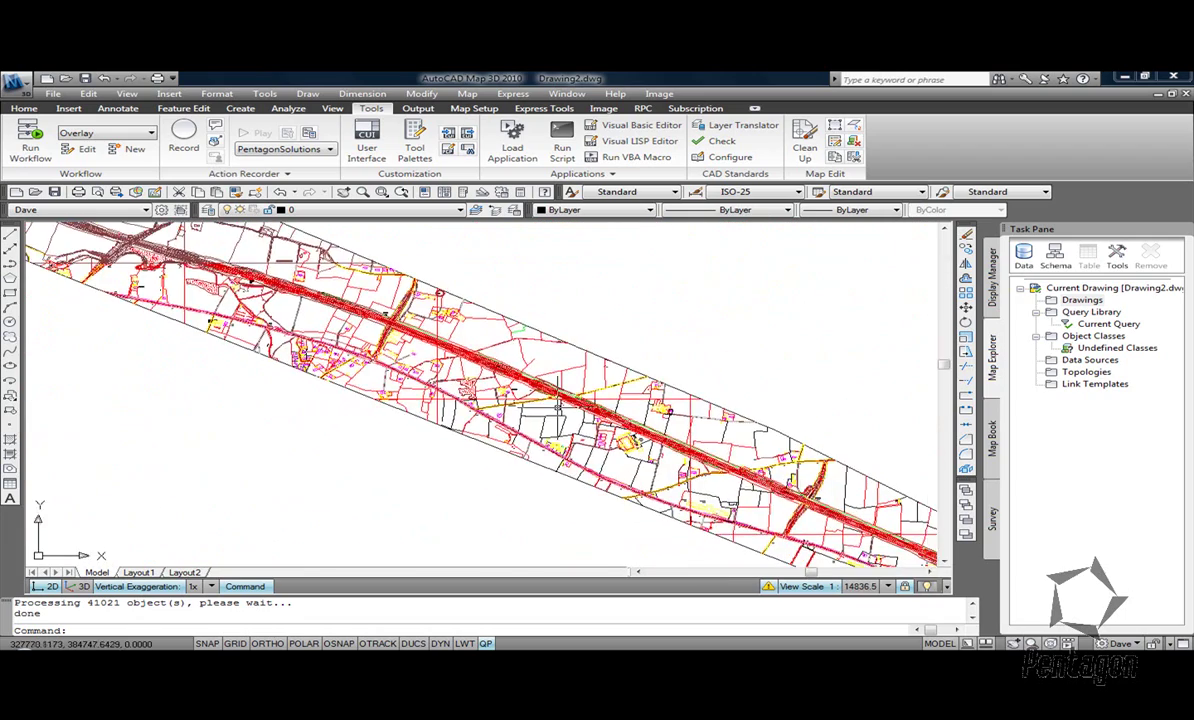
pyautogui.scroll(5, 558, 406)
pyautogui.scroll(-6, 530, 381)
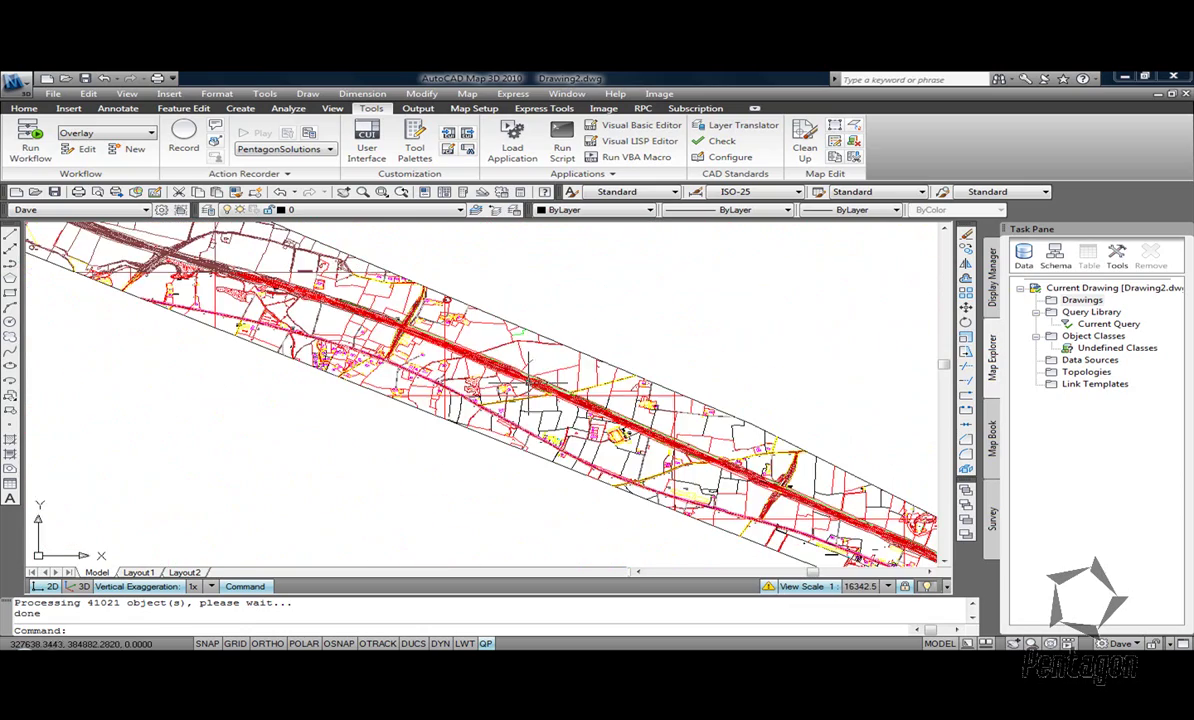
pyautogui.moveTo(280, 326); pyautogui.dragTo(780, 400, button='middle')
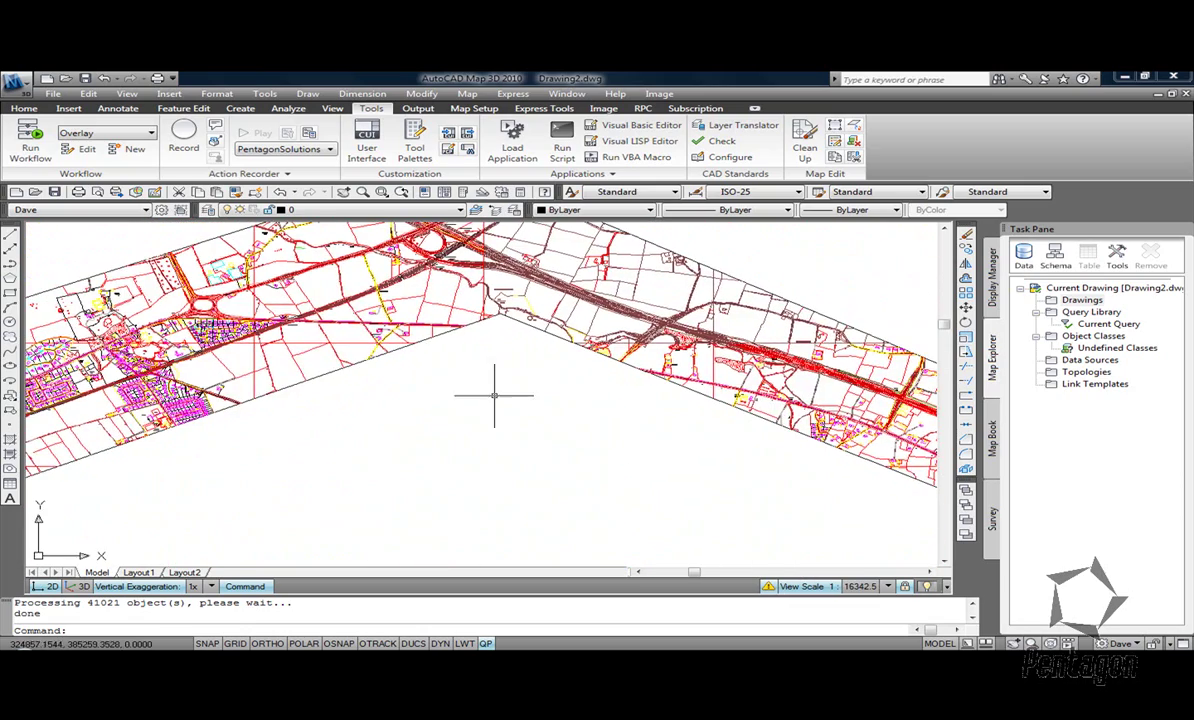
pyautogui.moveTo(295, 388); pyautogui.dragTo(484, 426, button='middle')
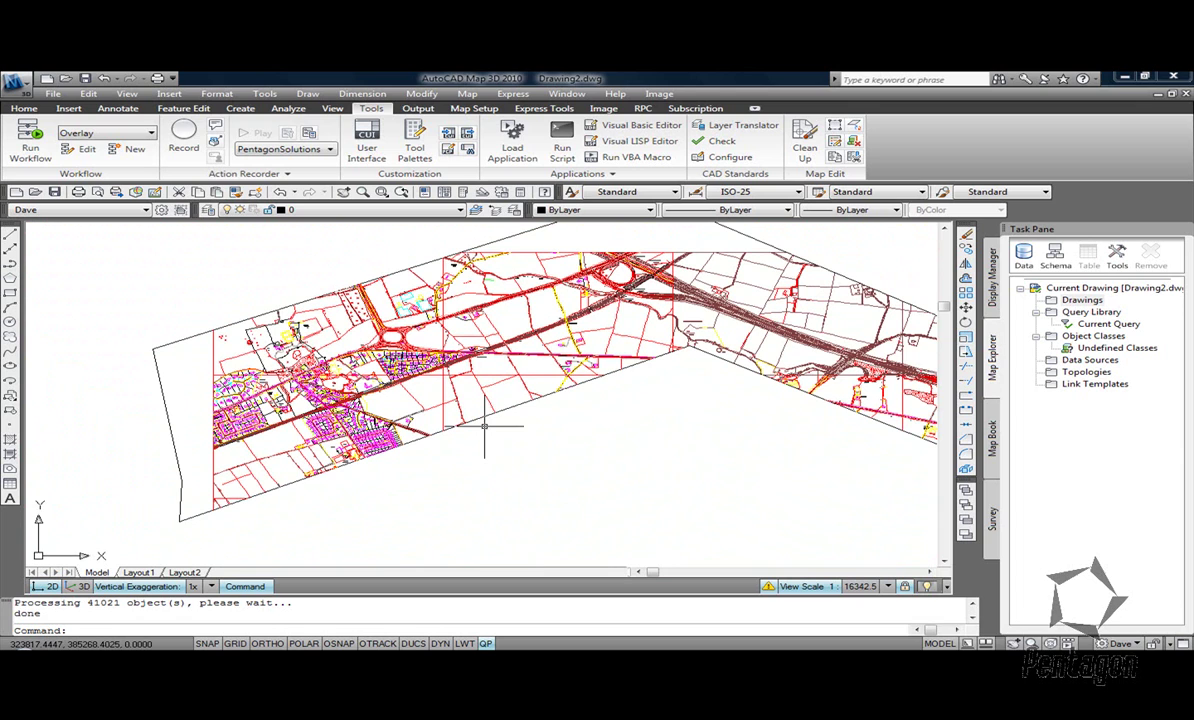